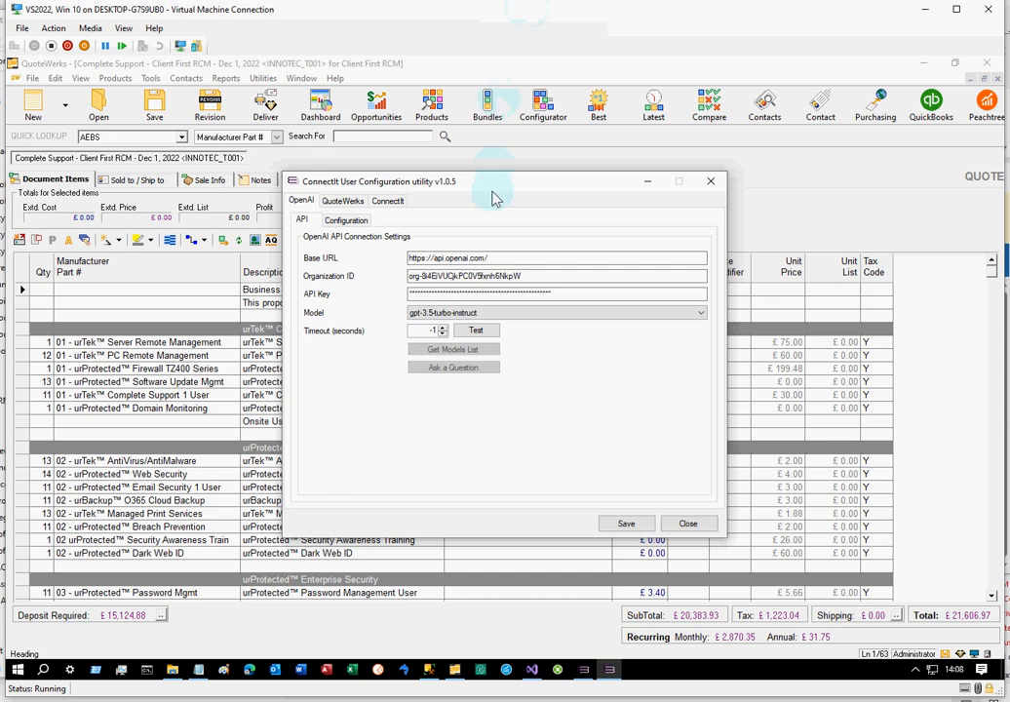
Test the OpenAI API connection and retrieve the list of models currently available
{"action": "left_click_drag", "start_coordinate": [497, 191], "coordinate": [462, 163]}
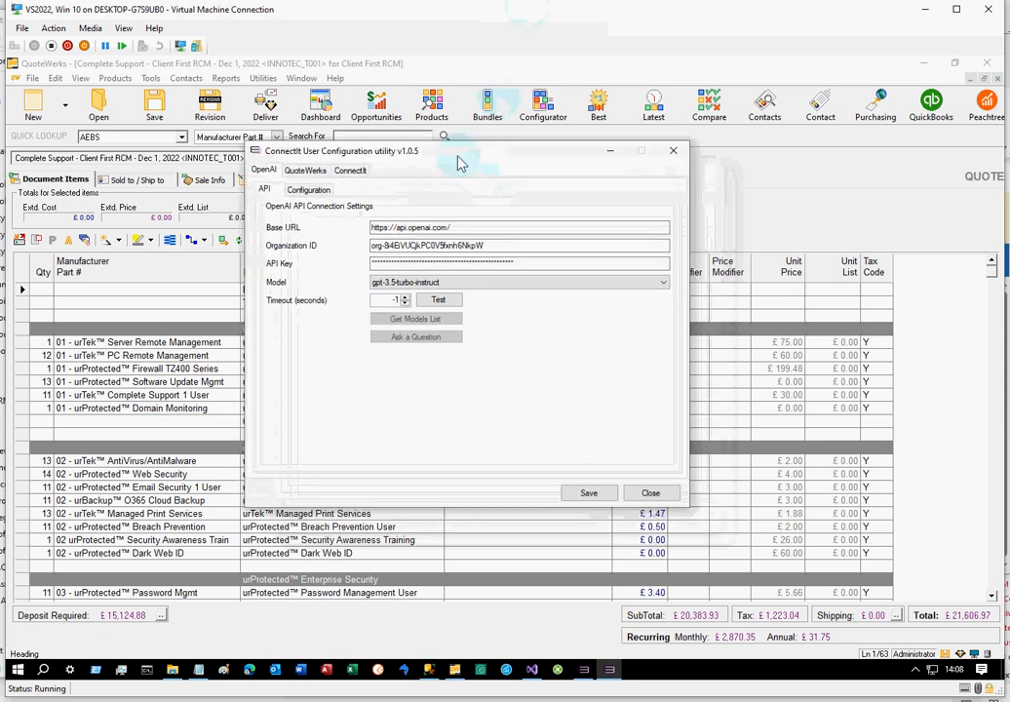
{"action": "left_click", "coordinate": [477, 283]}
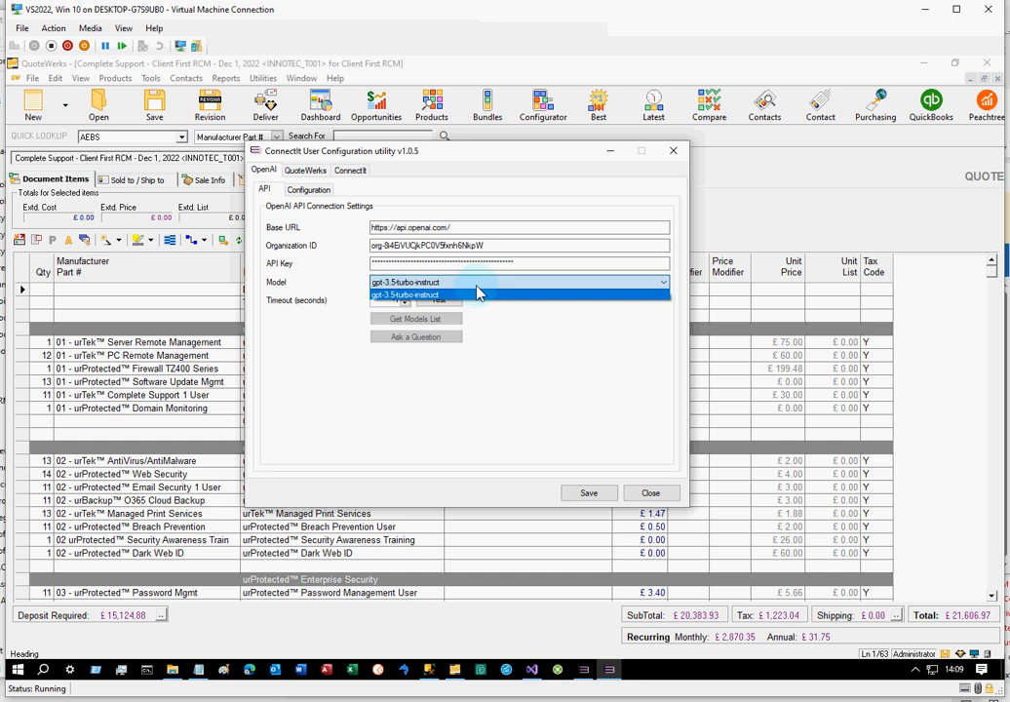
{"action": "left_click", "coordinate": [499, 342]}
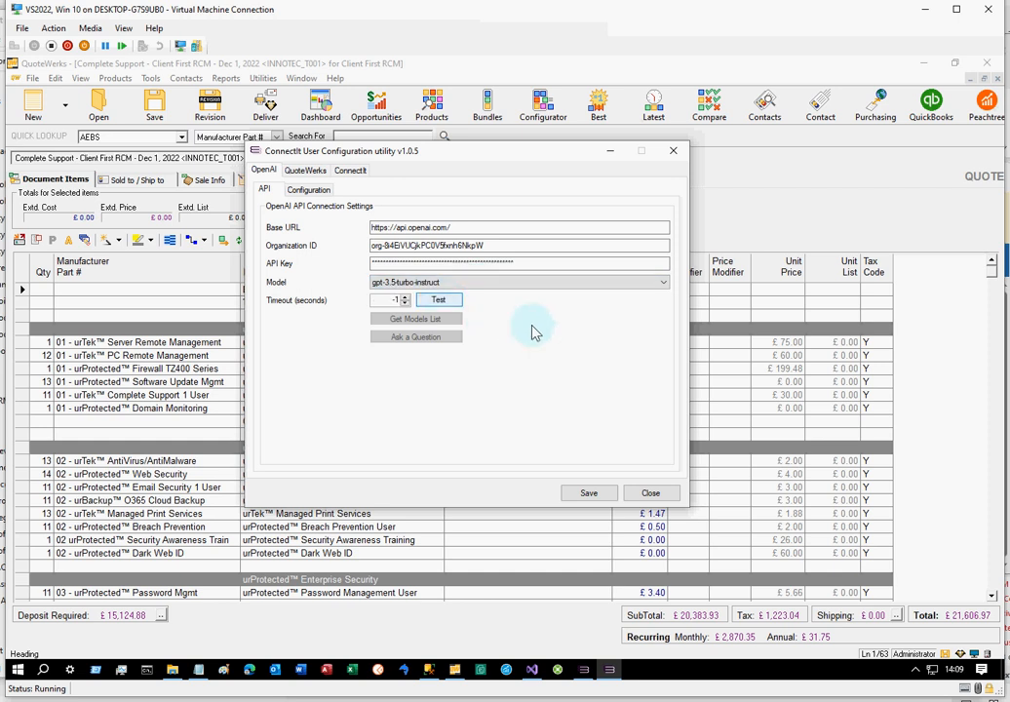
{"action": "left_click", "coordinate": [563, 417]}
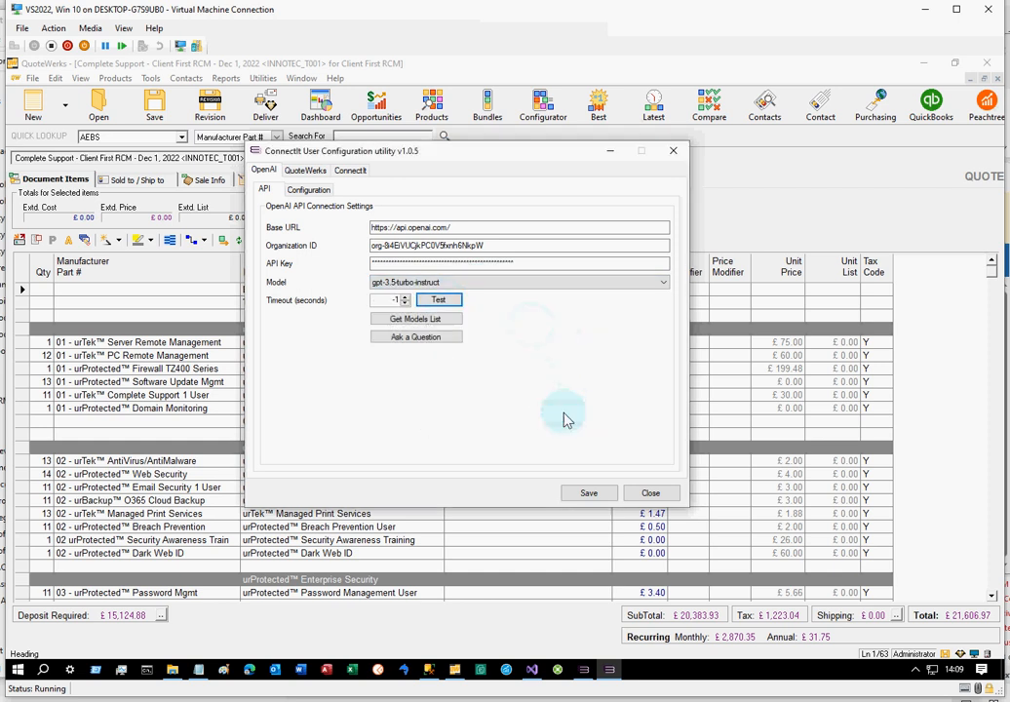
{"action": "left_click", "coordinate": [442, 319]}
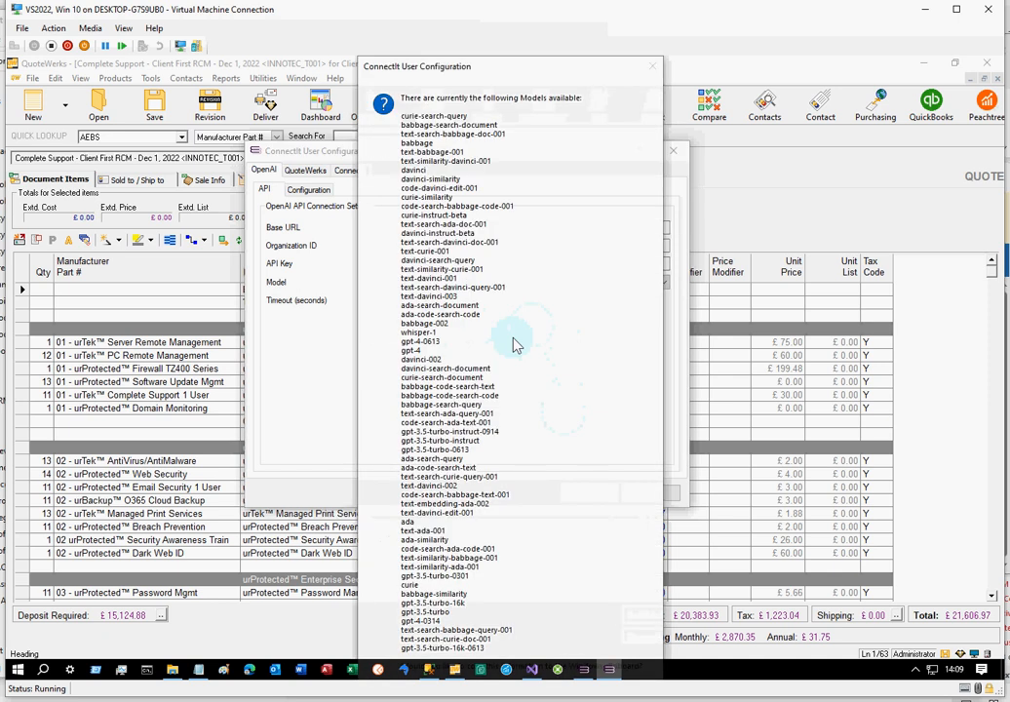
{"action": "key", "text": "Return"}
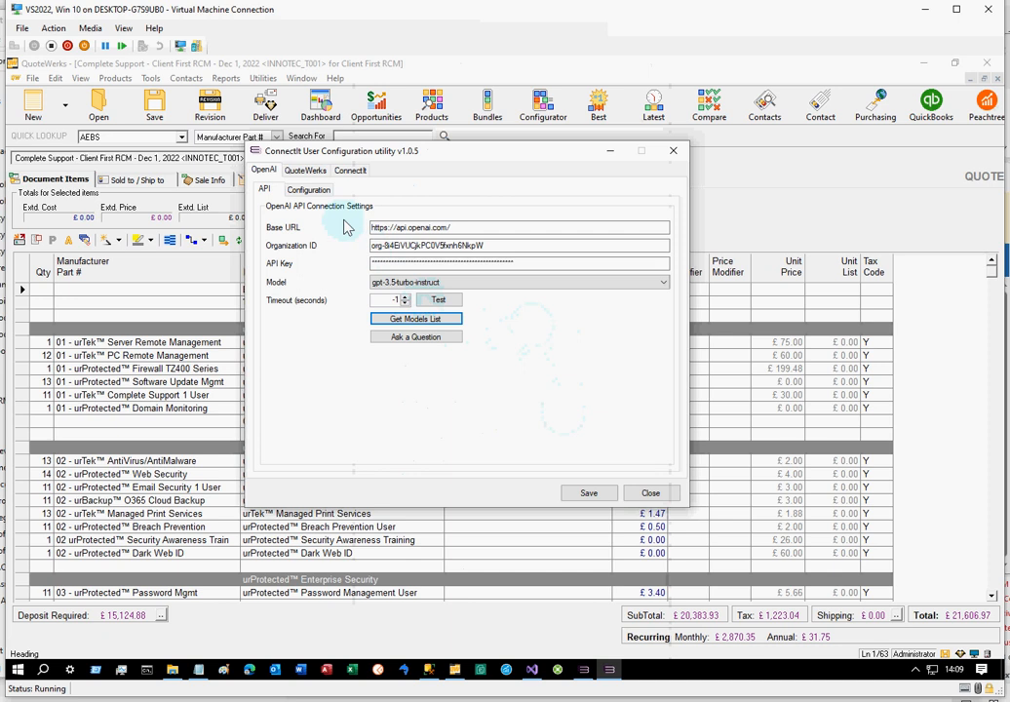
Fill the OpenAI Models Dropdown List with the available models and save the configuration
{"action": "left_click", "coordinate": [308, 189]}
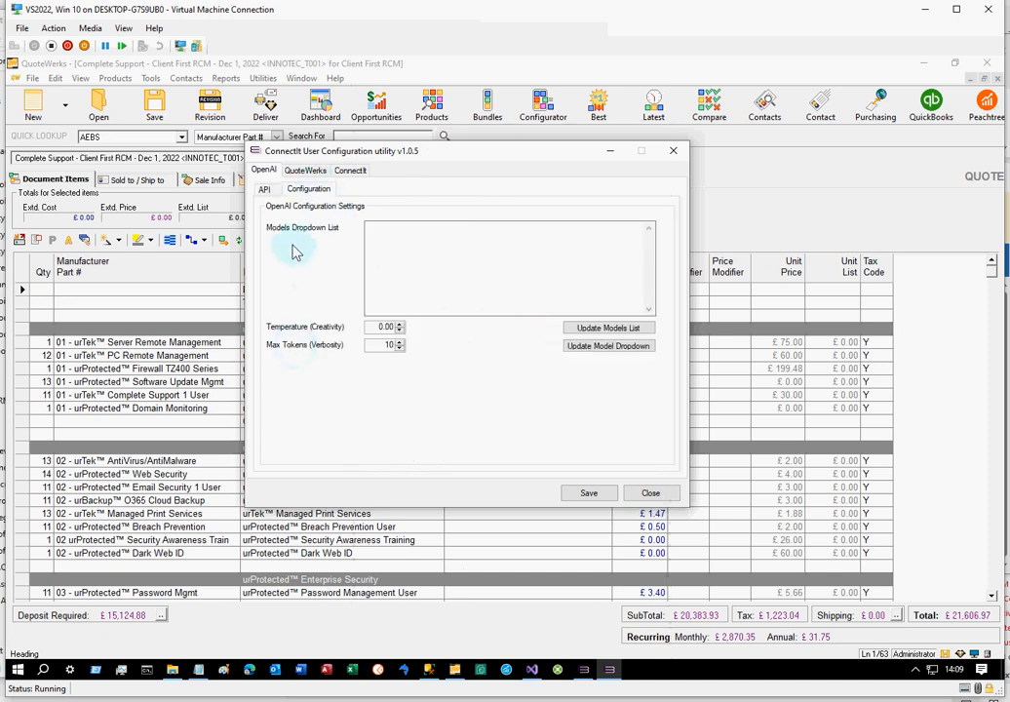
{"action": "left_click", "coordinate": [388, 243]}
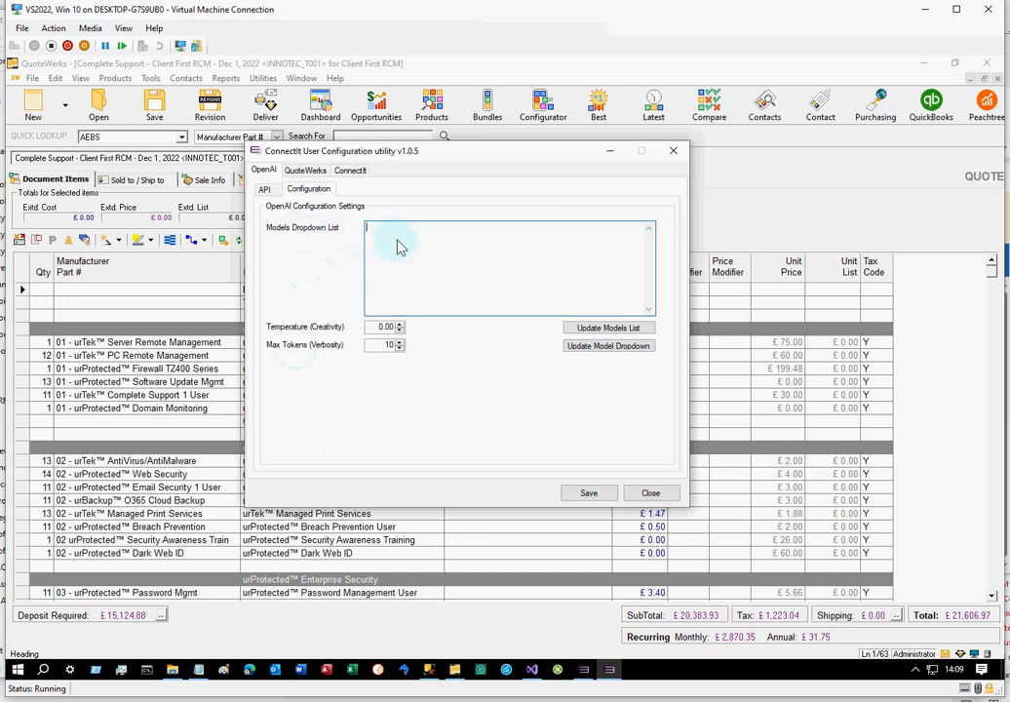
{"action": "left_click", "coordinate": [591, 329]}
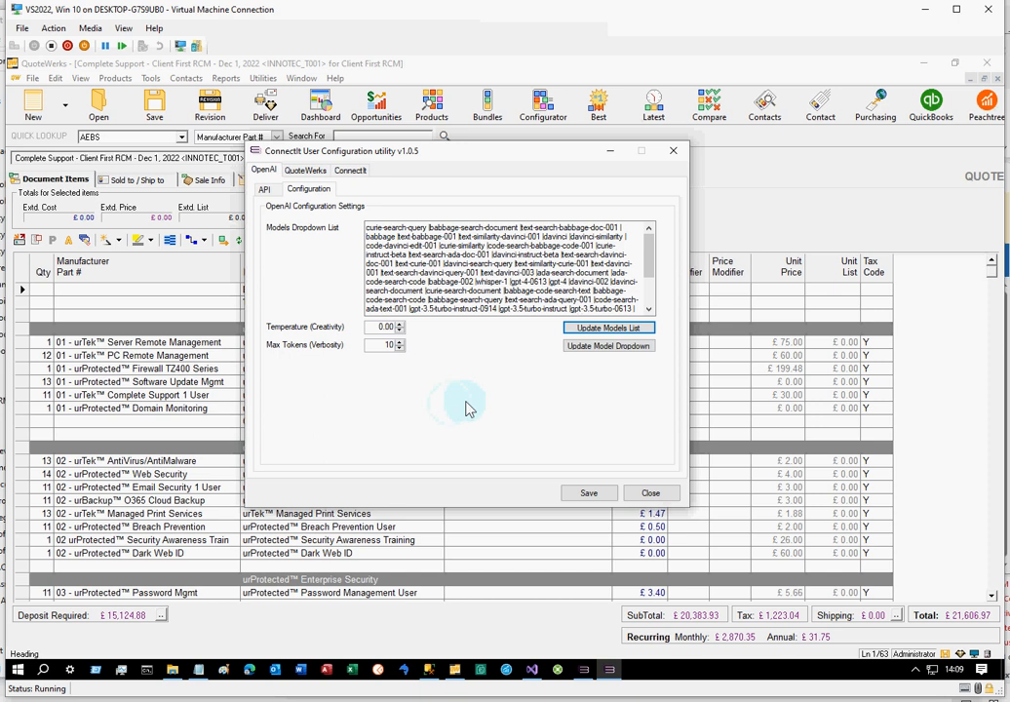
{"action": "left_click", "coordinate": [584, 493]}
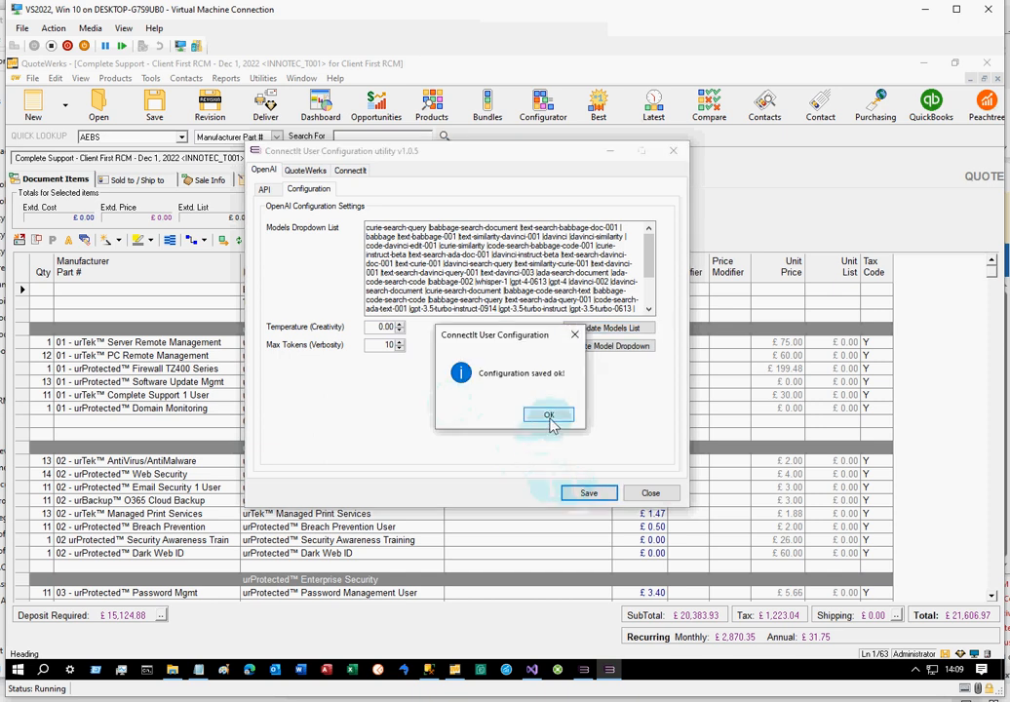
{"action": "left_click", "coordinate": [549, 417]}
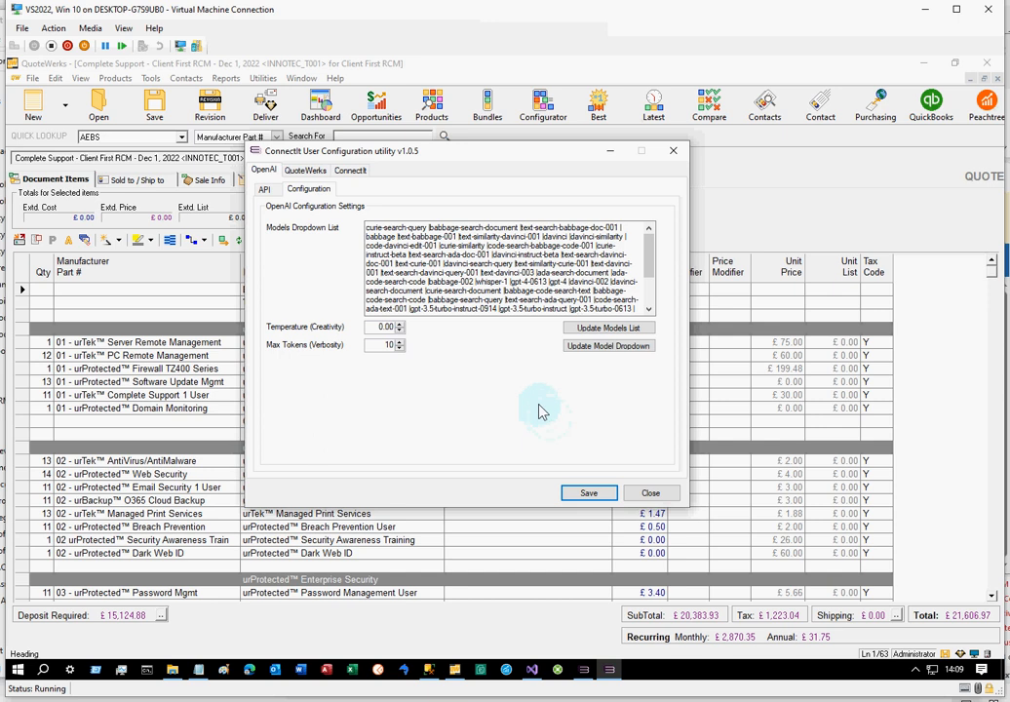
Update the model dropdown from the models list and look through the models it offers in the API settings
{"action": "left_click", "coordinate": [586, 347]}
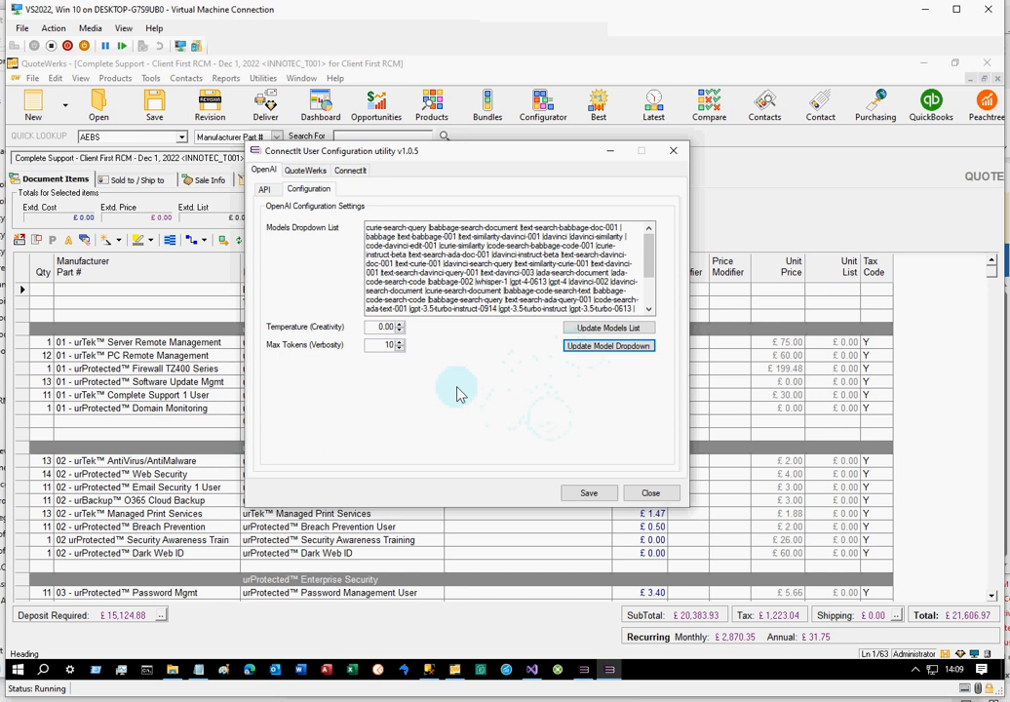
{"action": "left_click", "coordinate": [266, 190]}
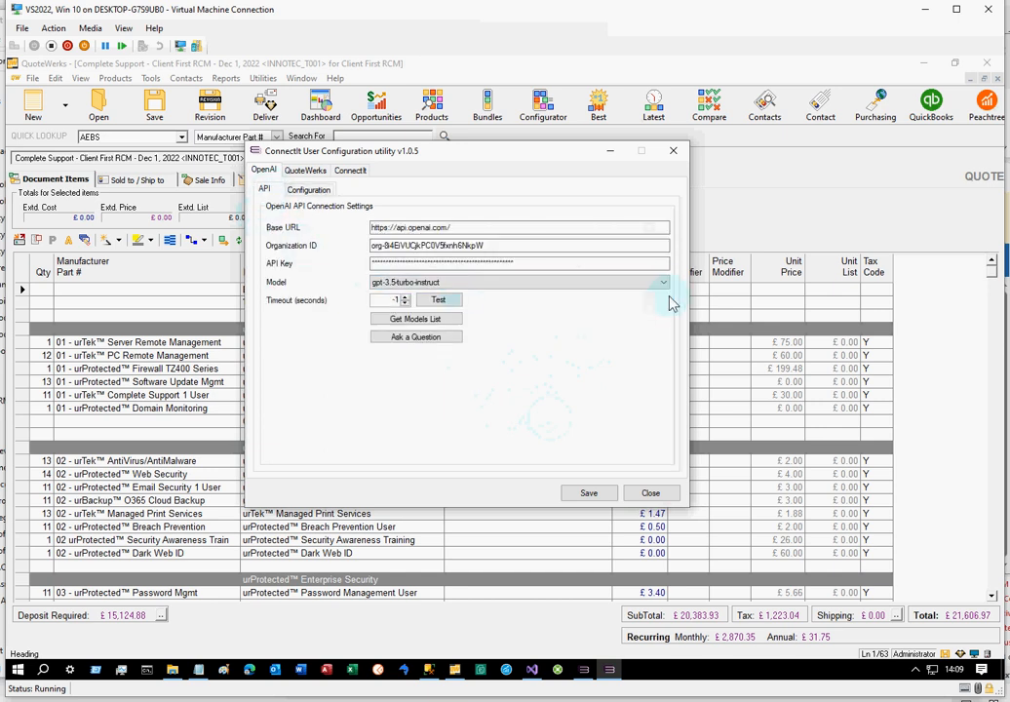
{"action": "left_click", "coordinate": [663, 284]}
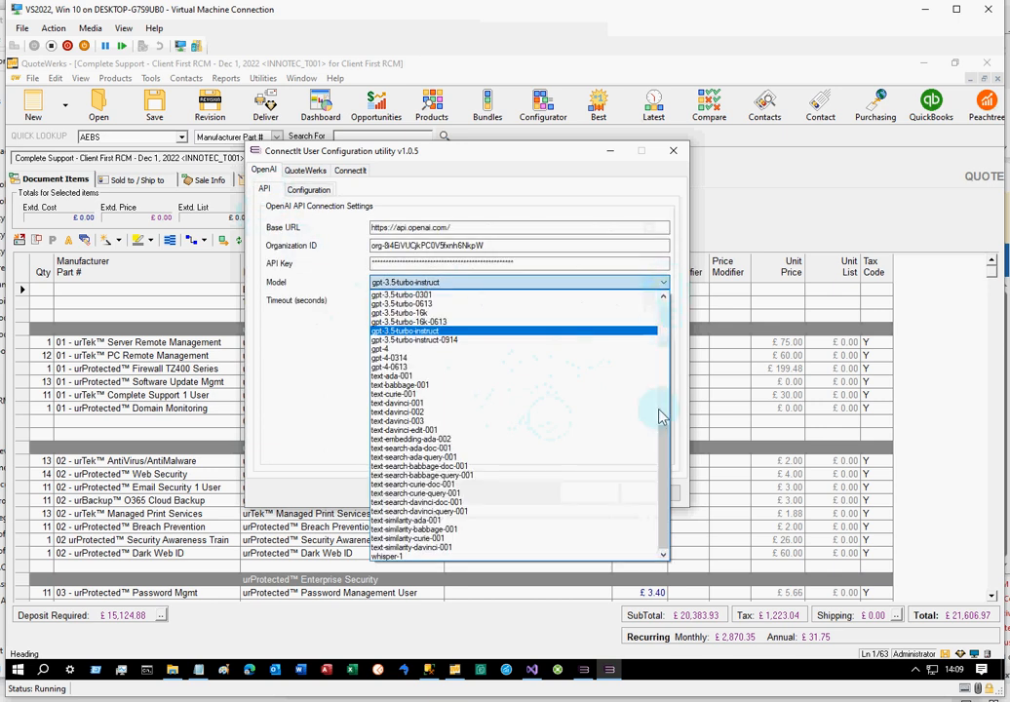
{"action": "mouse_move", "coordinate": [663, 456]}
{"action": "left_mouse_down"}
{"action": "mouse_move", "coordinate": [666, 324]}
{"action": "mouse_move", "coordinate": [663, 480]}
{"action": "left_mouse_up"}
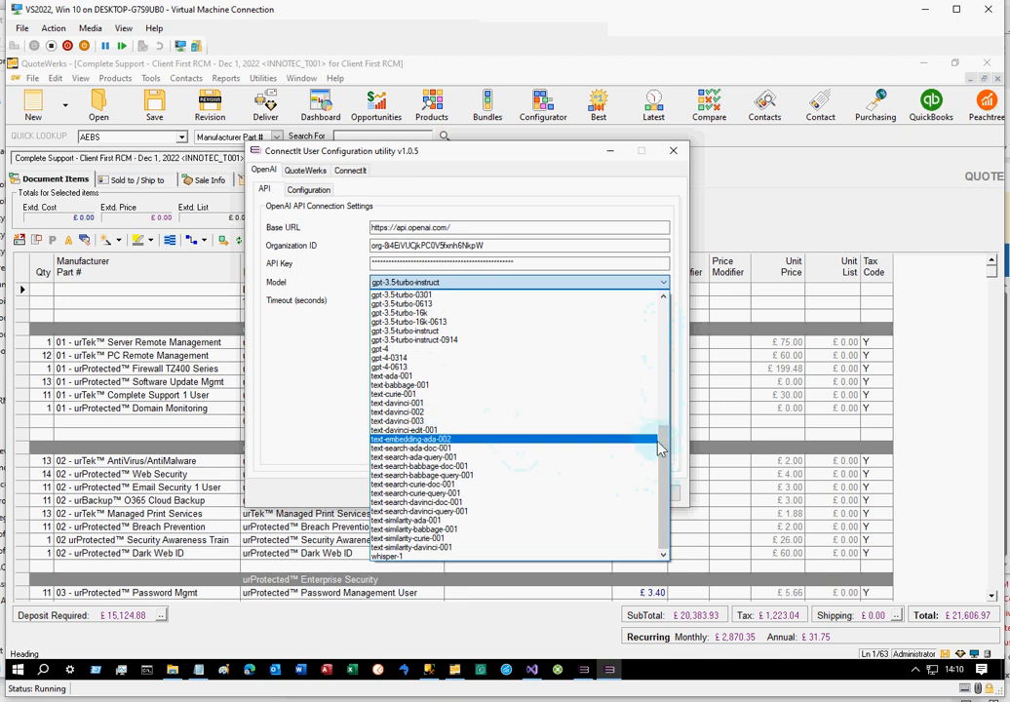
{"action": "mouse_move", "coordinate": [662, 445]}
{"action": "left_mouse_down"}
{"action": "mouse_move", "coordinate": [661, 369]}
{"action": "mouse_move", "coordinate": [654, 461]}
{"action": "left_mouse_up"}
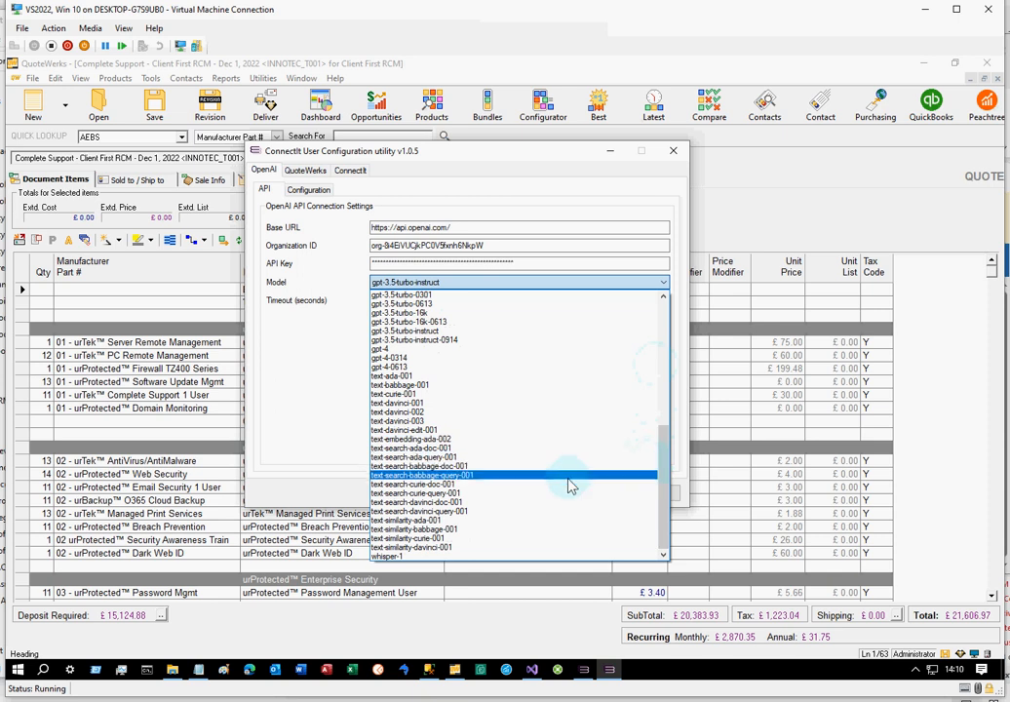
{"action": "left_click_drag", "start_coordinate": [670, 488], "coordinate": [673, 343]}
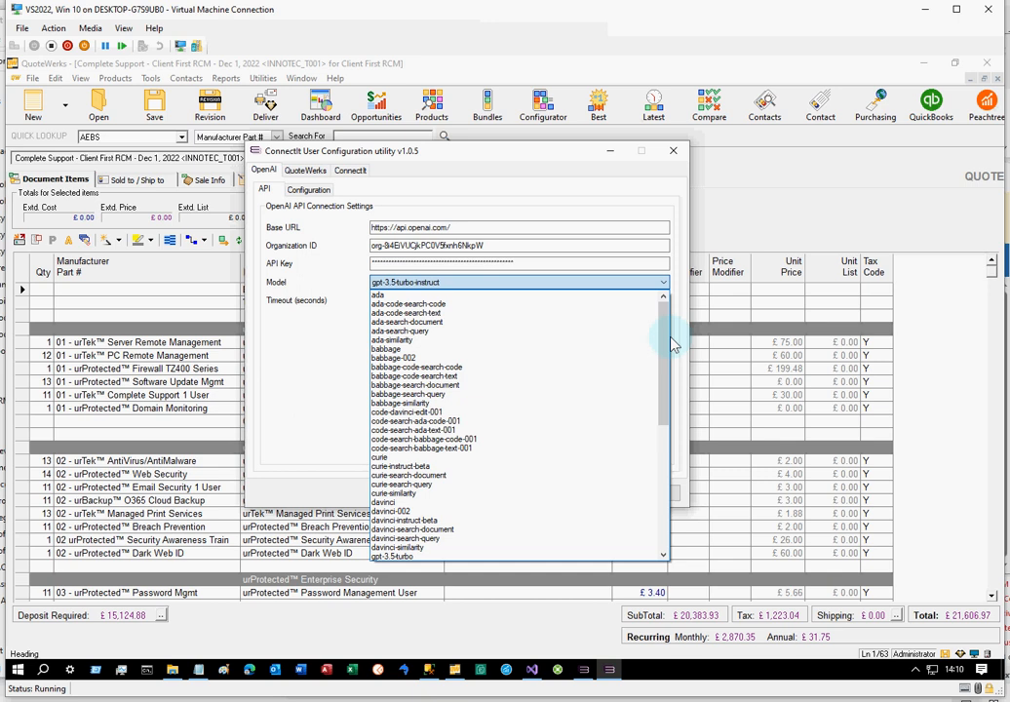
{"action": "left_click", "coordinate": [304, 175]}
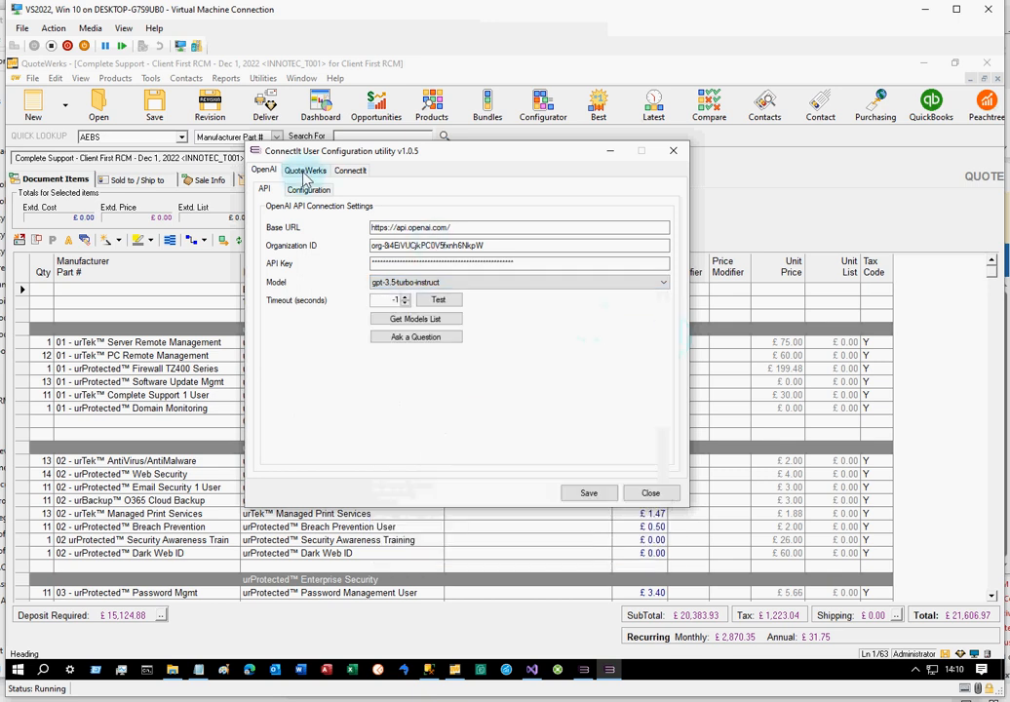
Review the QuoteWerks document header fields, the ConnectIt chat hints and miscellaneous options, and the OpenAI settings
{"action": "left_click", "coordinate": [304, 171]}
{"action": "left_click", "coordinate": [309, 190]}
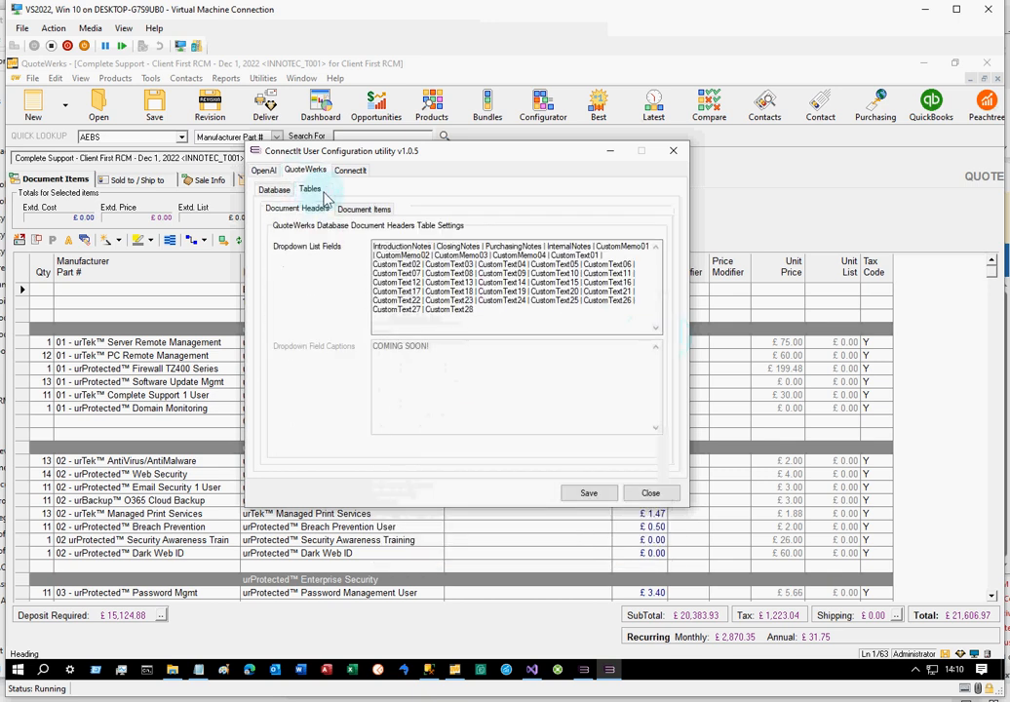
{"action": "left_click", "coordinate": [350, 171]}
{"action": "left_click", "coordinate": [344, 189]}
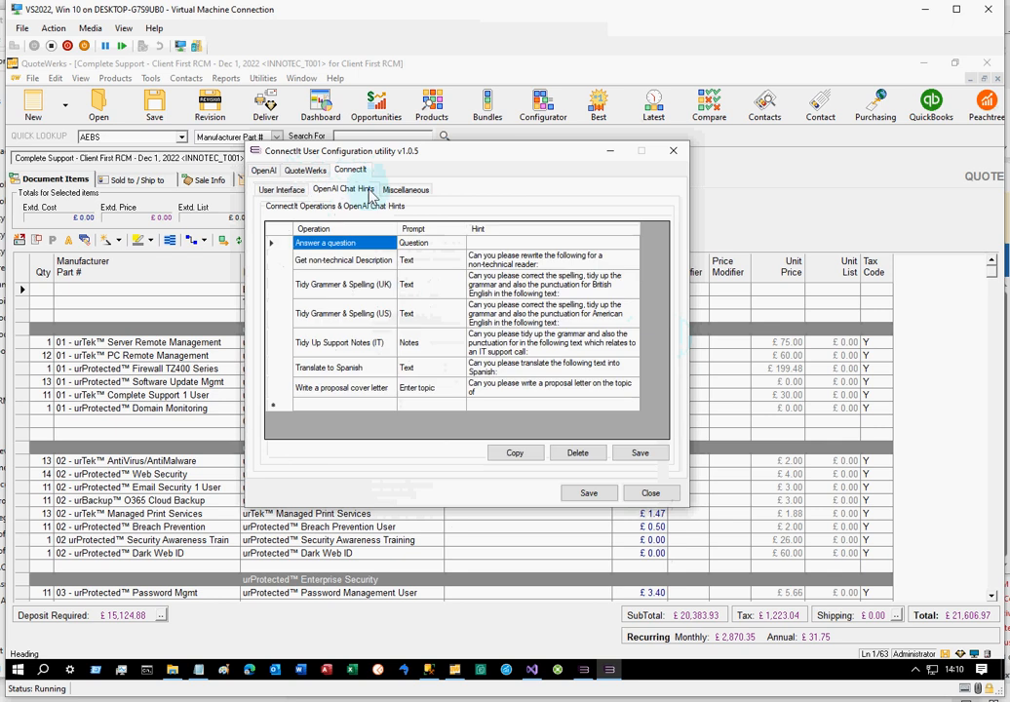
{"action": "left_click", "coordinate": [390, 191]}
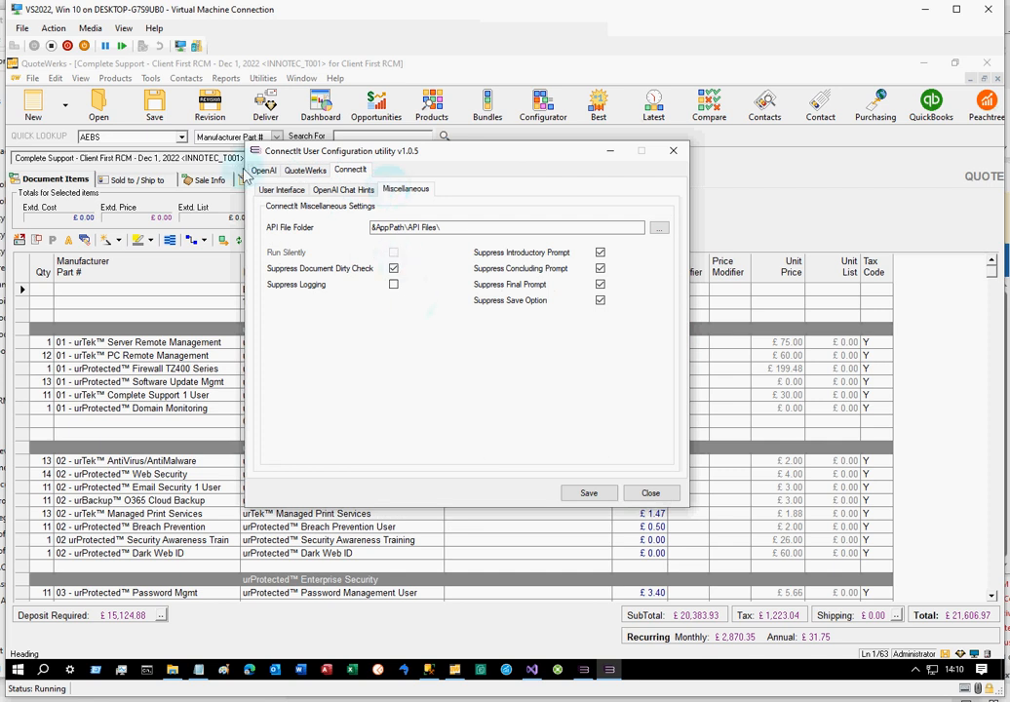
{"action": "left_click", "coordinate": [263, 171]}
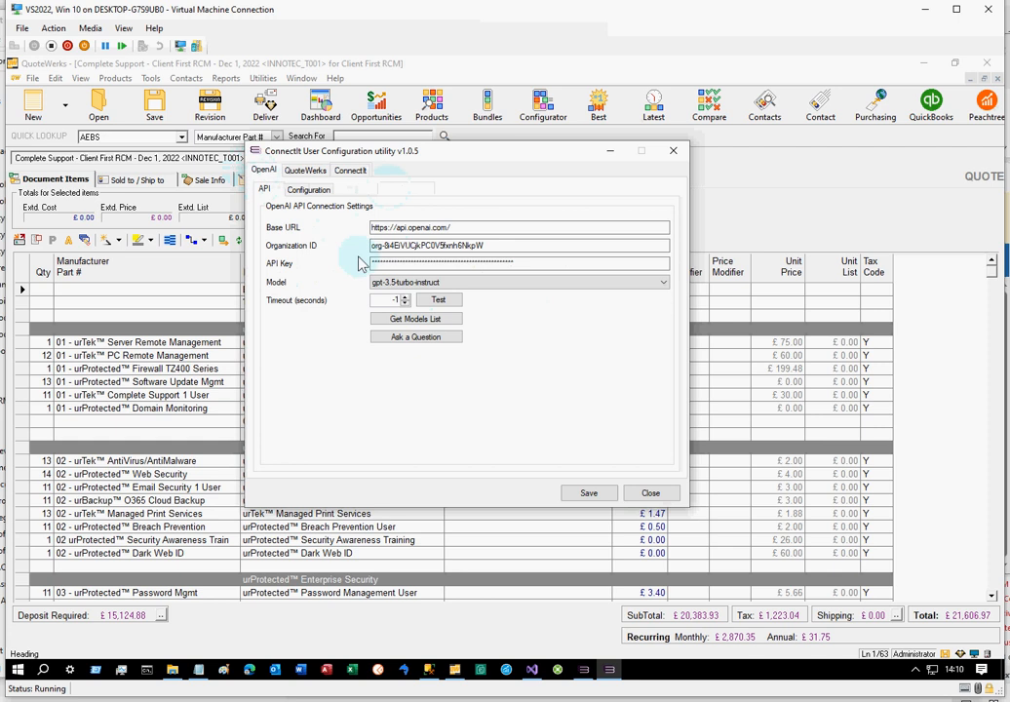
{"action": "left_click", "coordinate": [310, 190]}
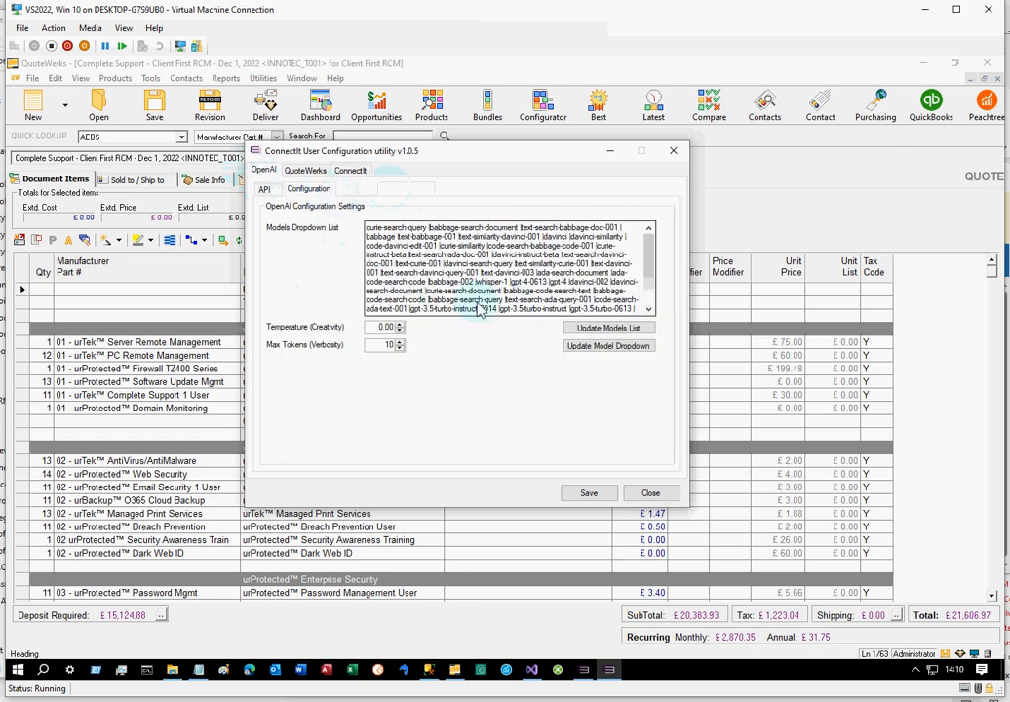
{"action": "left_click", "coordinate": [267, 192]}
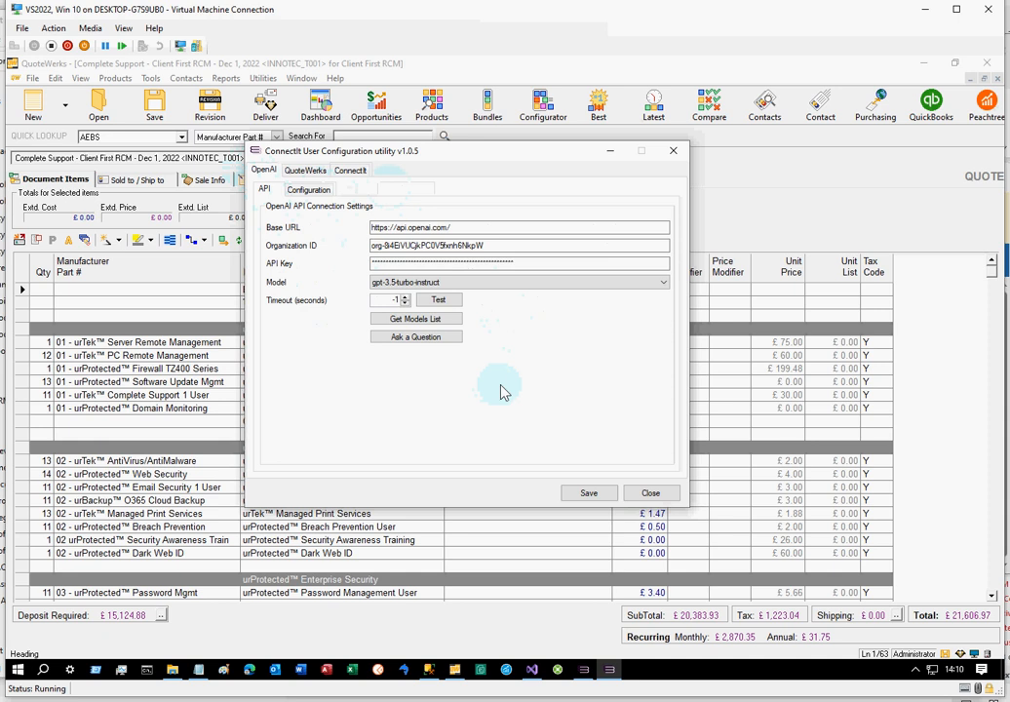
Minimize the configuration utility and switch to ConnectIt-Workflow Assist, placing the cursor in the empty Question text
{"action": "left_click", "coordinate": [616, 156]}
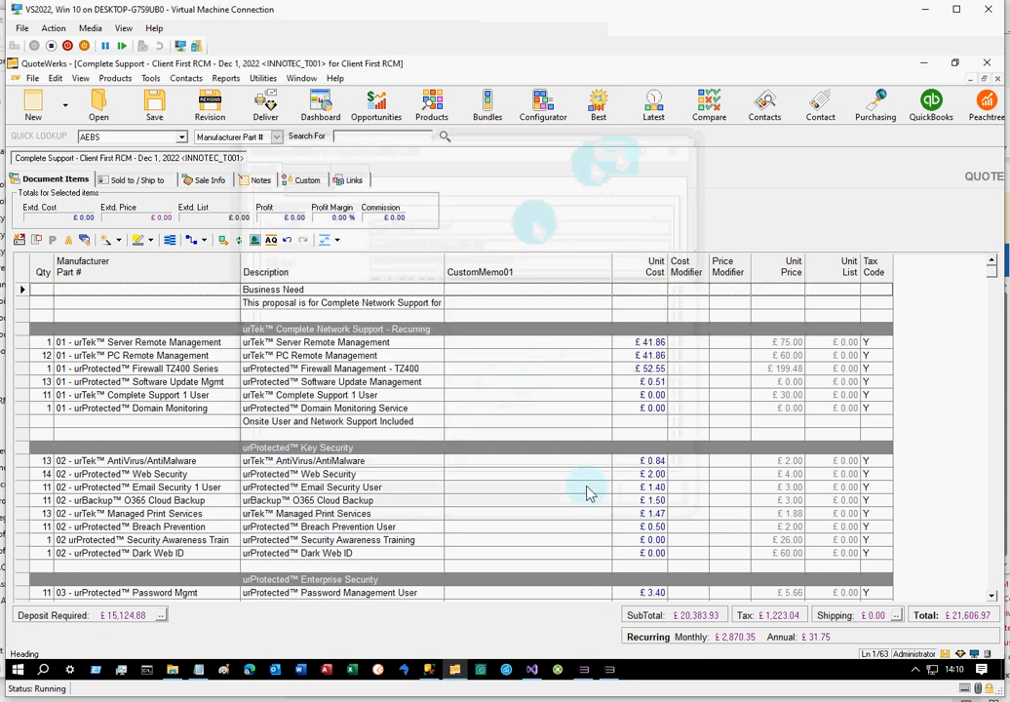
{"action": "left_click", "coordinate": [585, 672]}
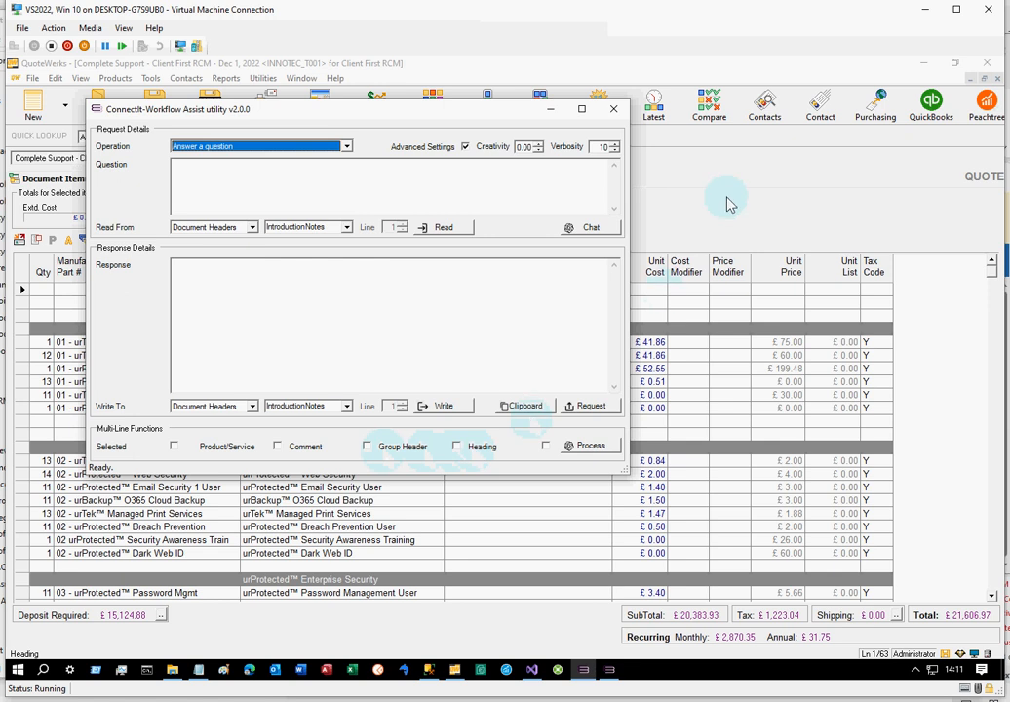
{"action": "left_click", "coordinate": [465, 206]}
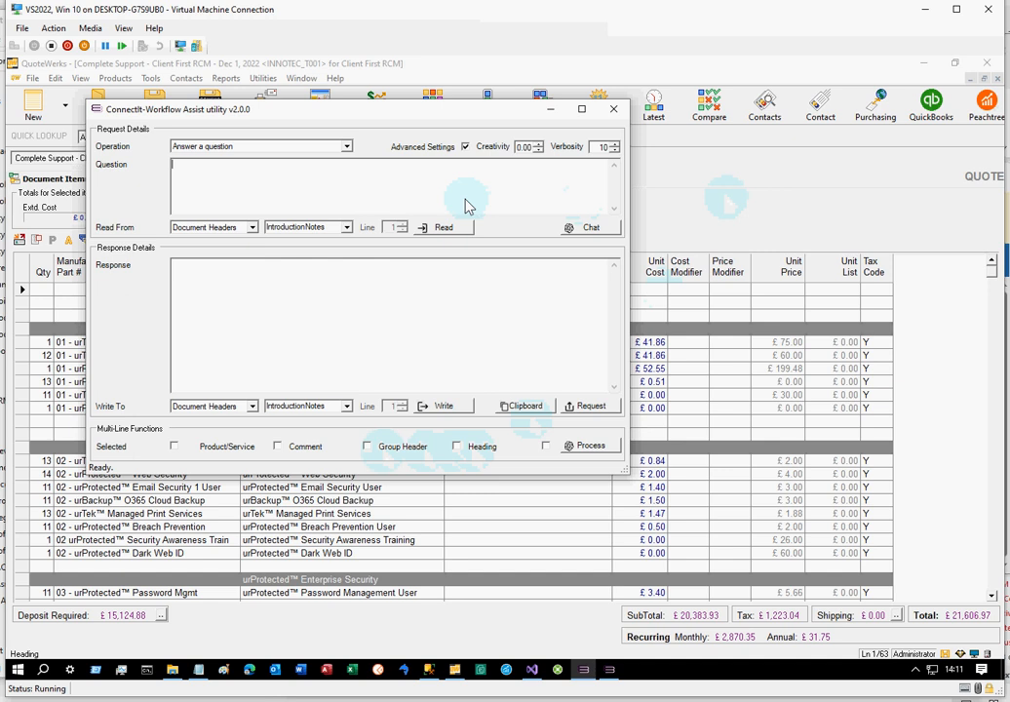
Switch to QuoteWerks and export the quote's line item Description column with column titles to the Windows Clipboard
{"action": "left_click", "coordinate": [745, 222]}
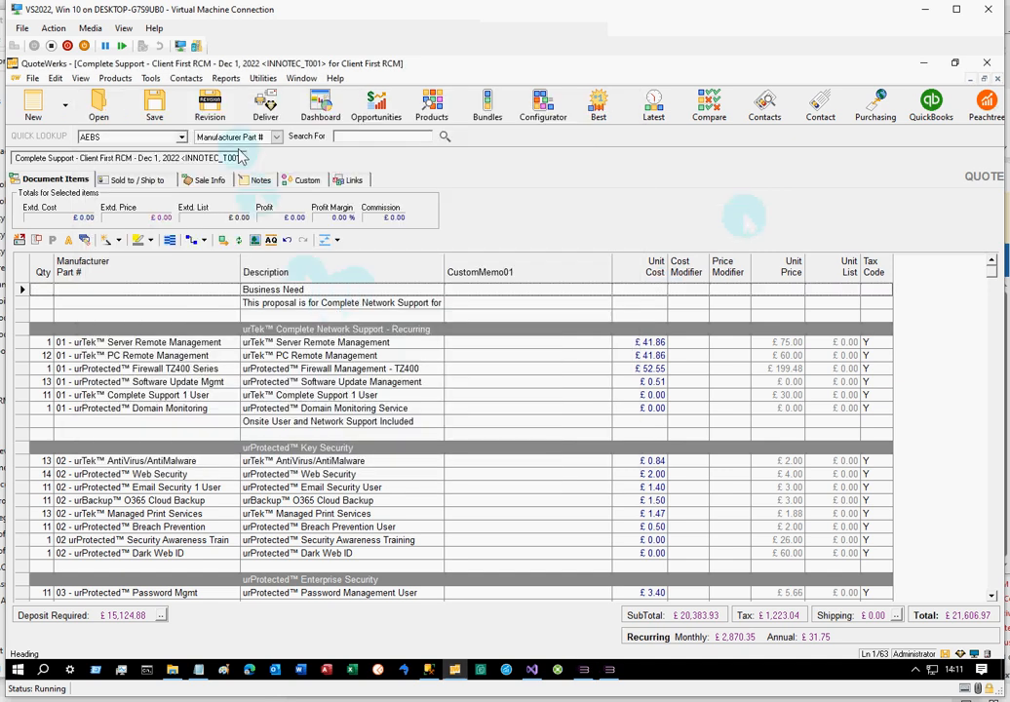
{"action": "left_click", "coordinate": [151, 79]}
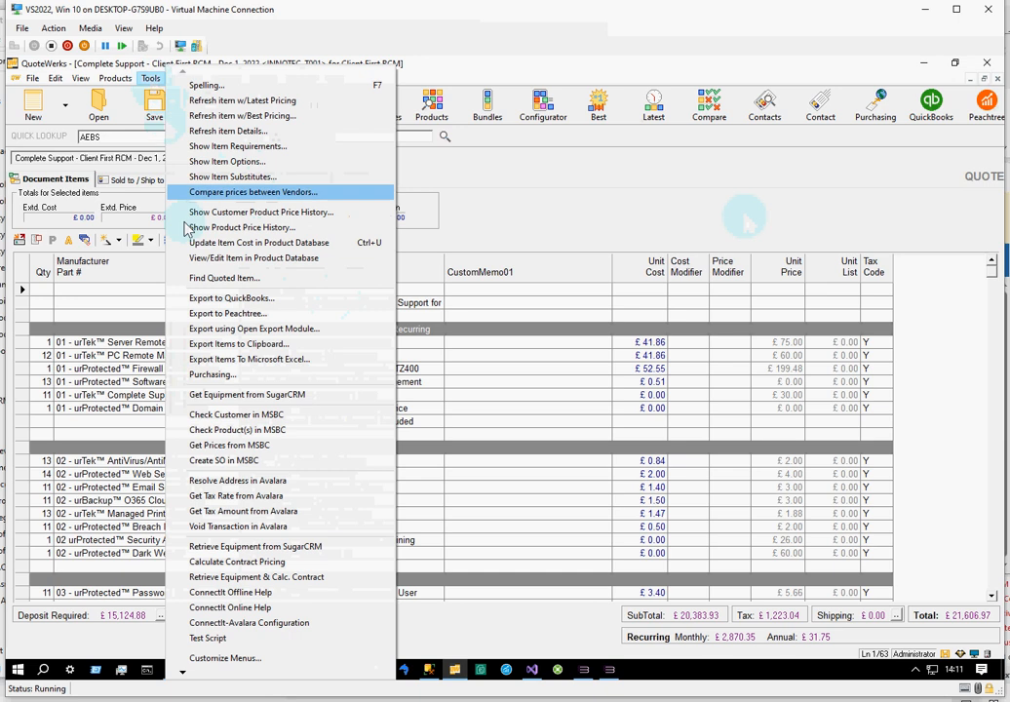
{"action": "left_click", "coordinate": [192, 347]}
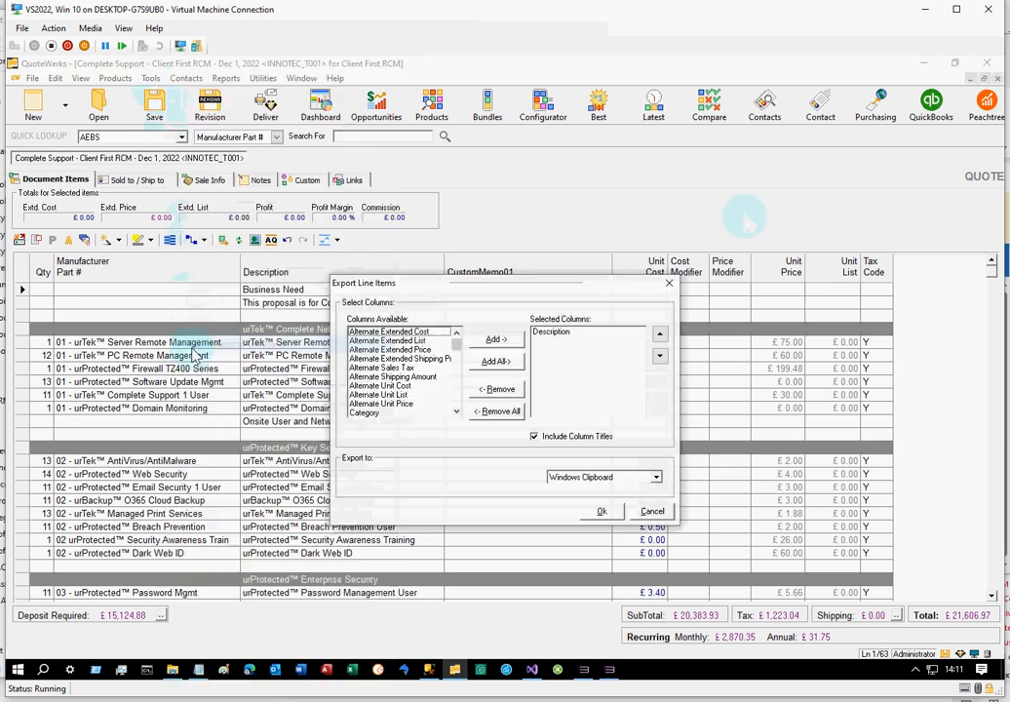
{"action": "left_click", "coordinate": [600, 511]}
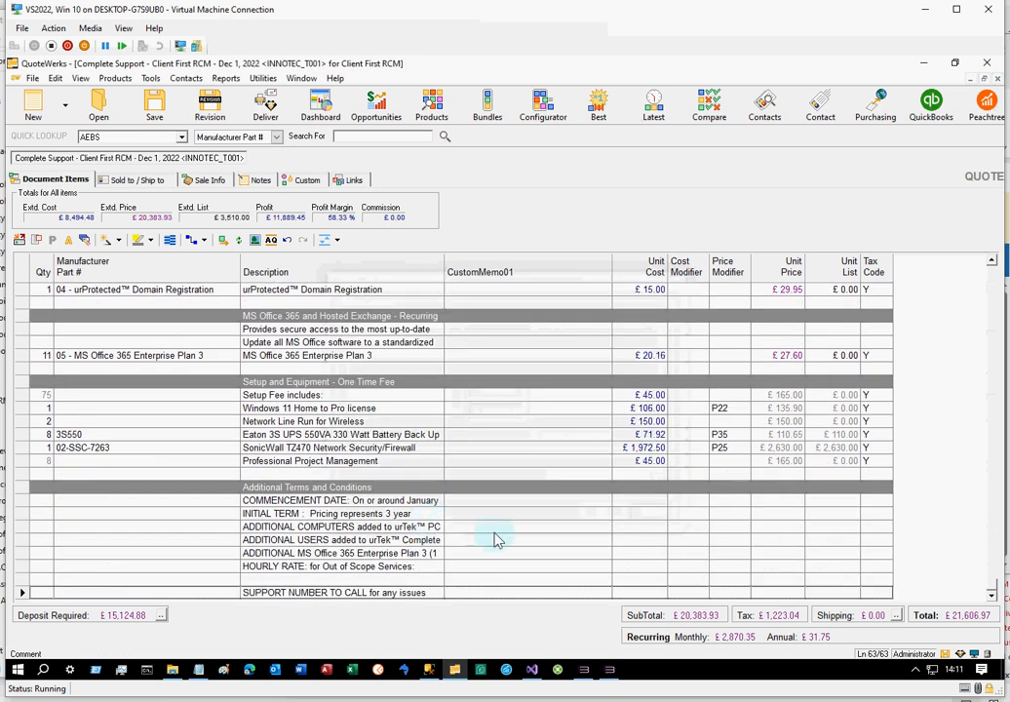
Paste the exported line item descriptions as the Question in ConnectIt-Workflow Assist and return to the start of the text
{"action": "left_click", "coordinate": [582, 671]}
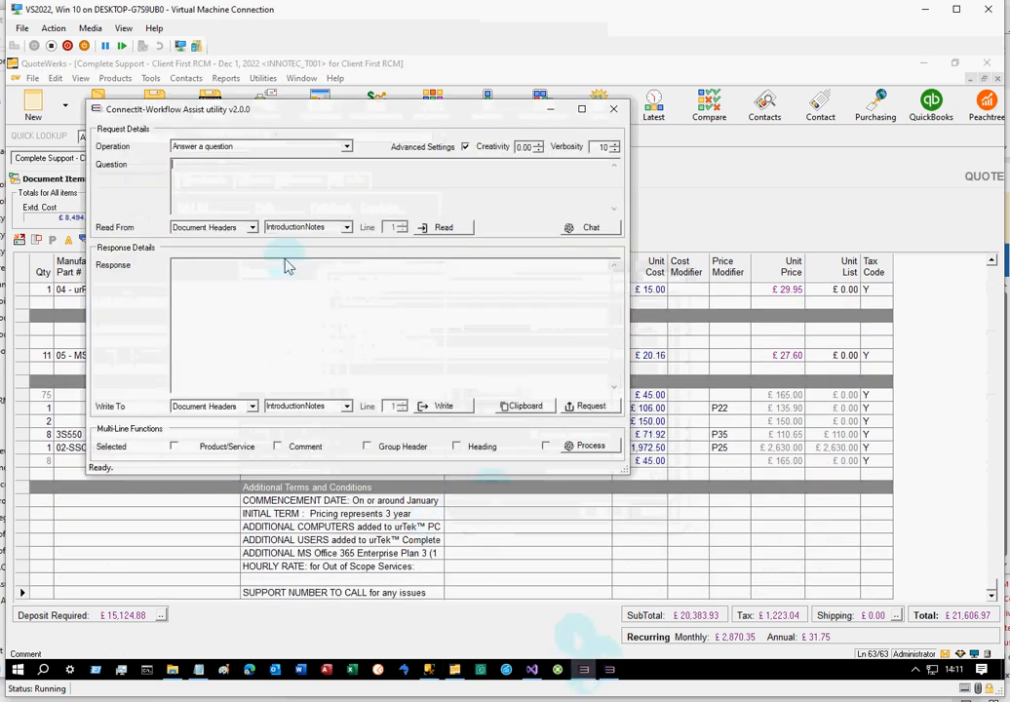
{"action": "key", "text": "ctrl+v"}
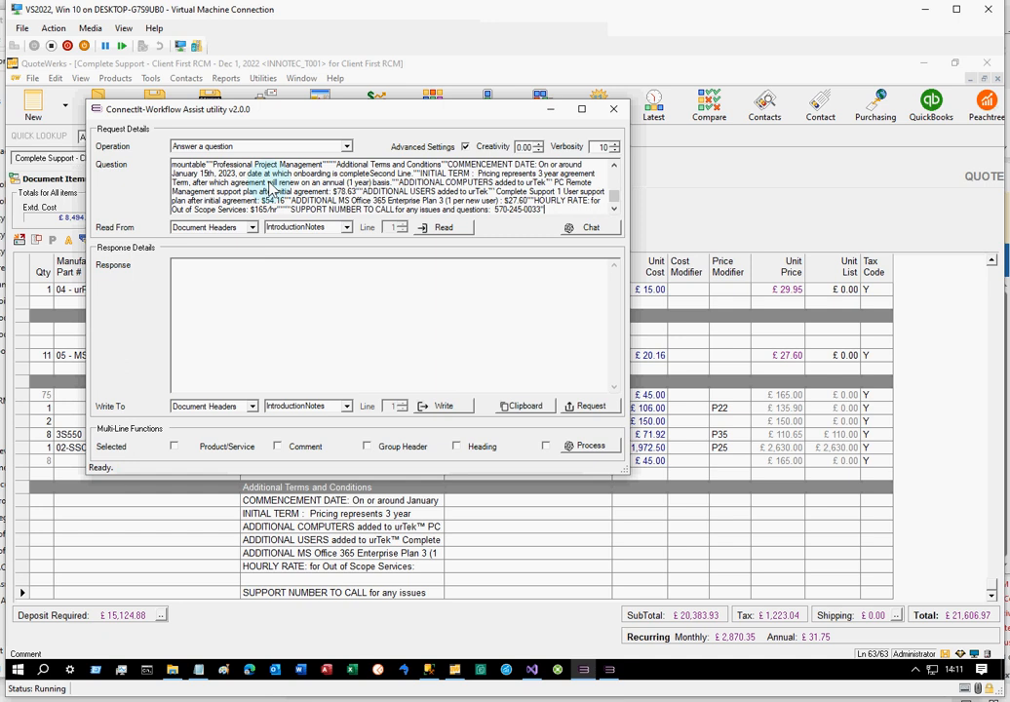
{"action": "key", "text": "ctrl+Home"}
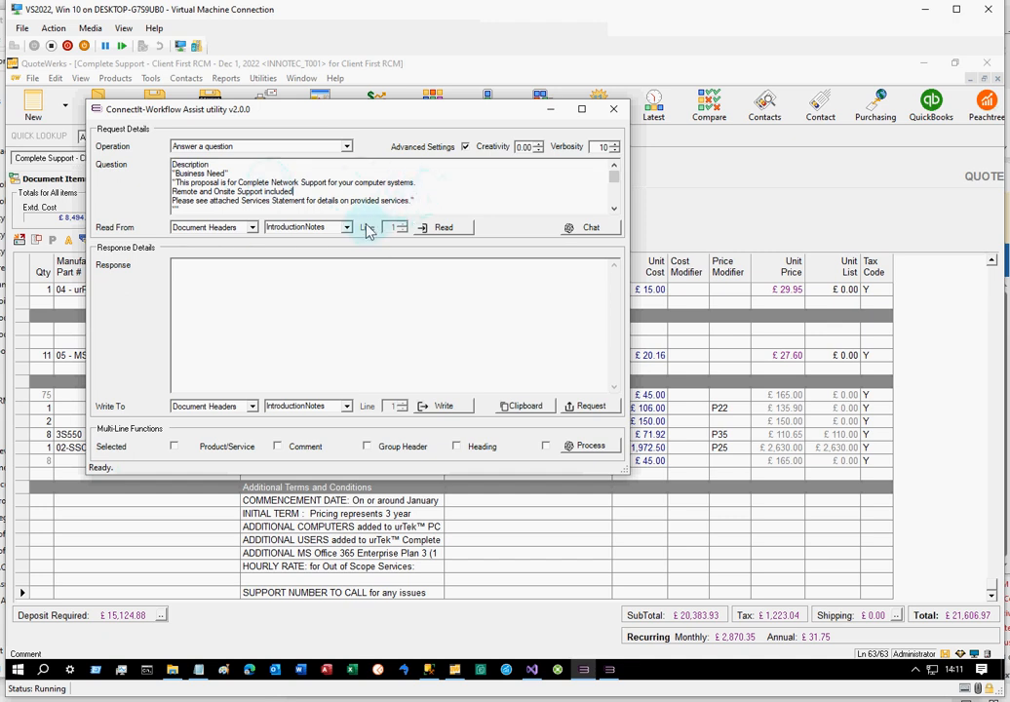
Set the operation to Translate to Spanish with a verbosity of 100 and run the chat on the pasted descriptions
{"action": "left_click", "coordinate": [346, 147]}
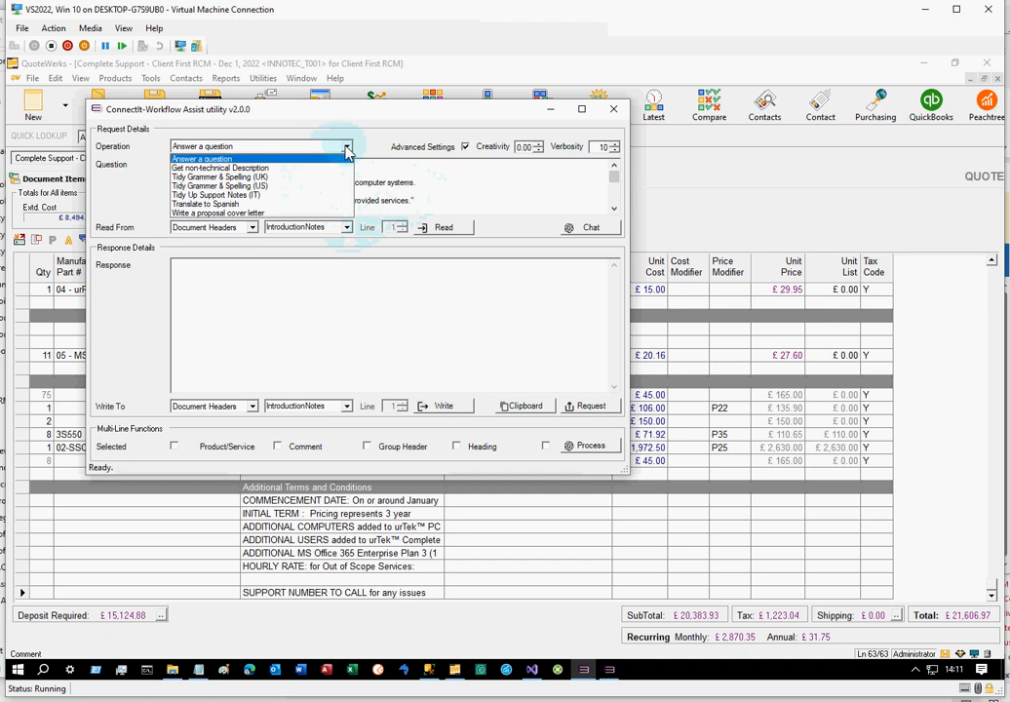
{"action": "left_click", "coordinate": [282, 204]}
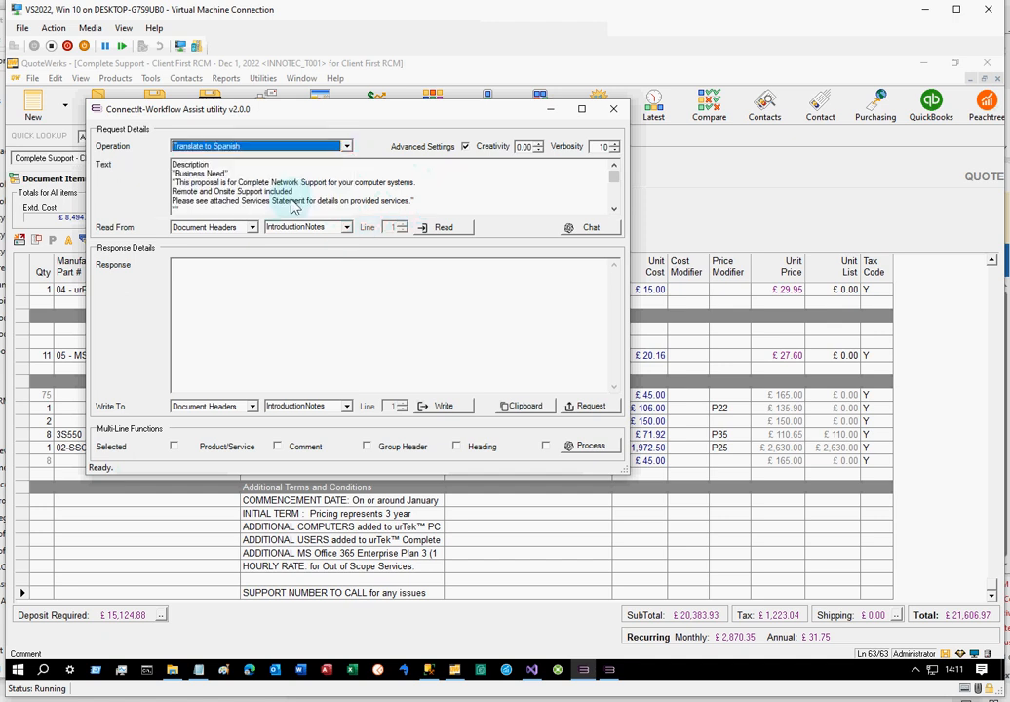
{"action": "left_click", "coordinate": [604, 146]}
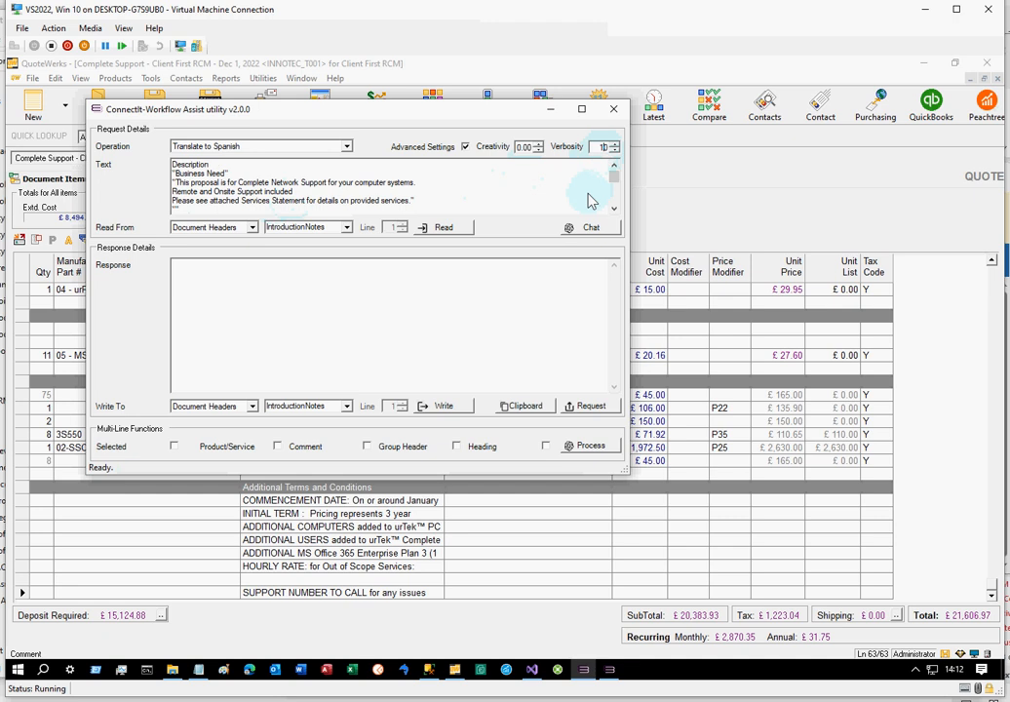
{"action": "type", "text": "0"}
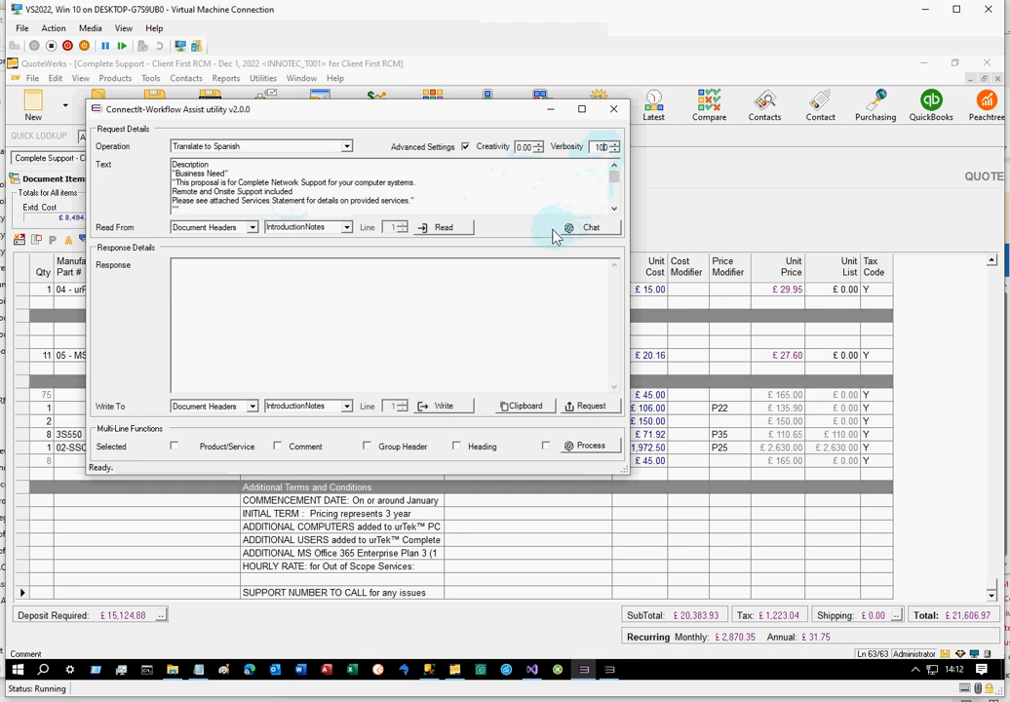
{"action": "left_click", "coordinate": [586, 228]}
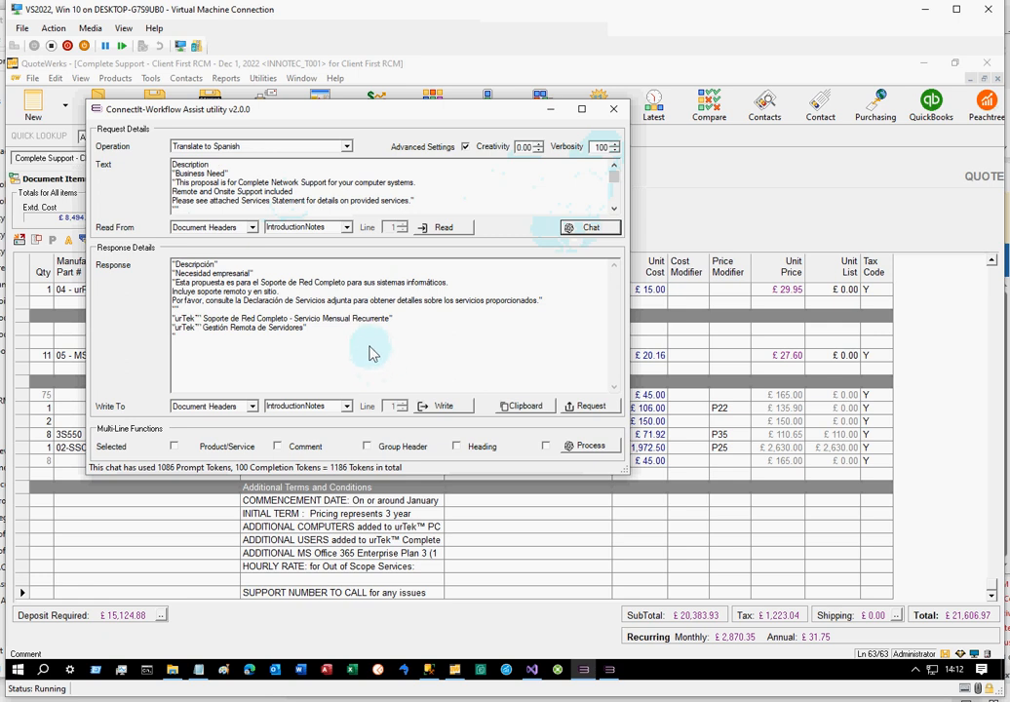
Write the Spanish response to the IntroductionNotes document header and check the quote's notes in QuoteWerks
{"action": "left_click", "coordinate": [352, 335]}
{"action": "left_click_drag", "start_coordinate": [351, 338], "coordinate": [139, 265]}
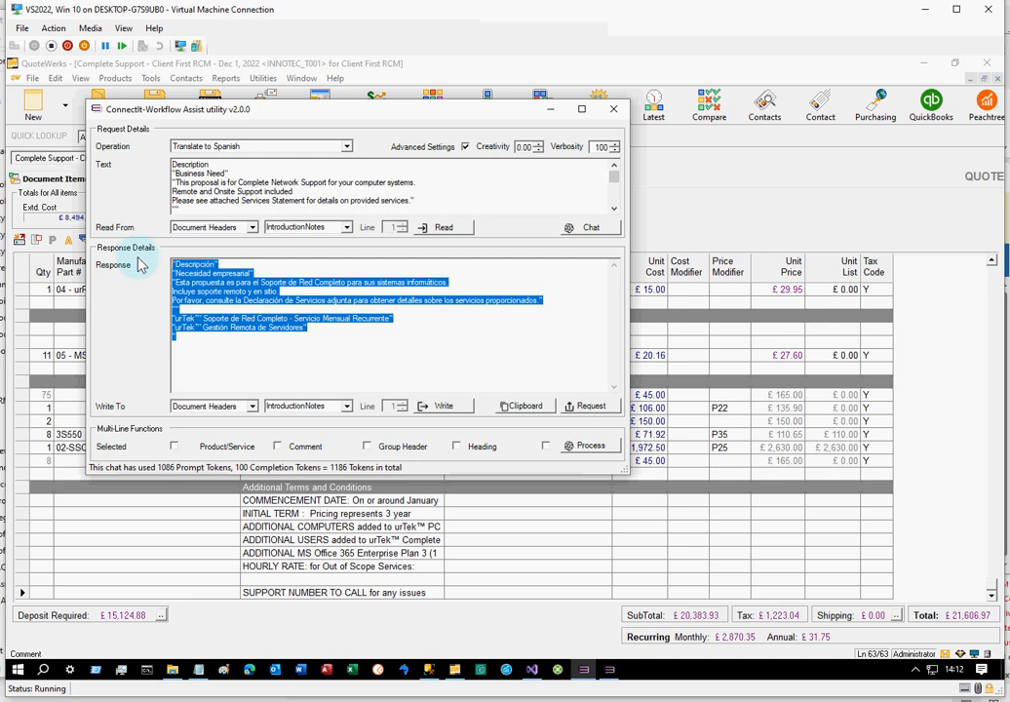
{"action": "left_click", "coordinate": [435, 407]}
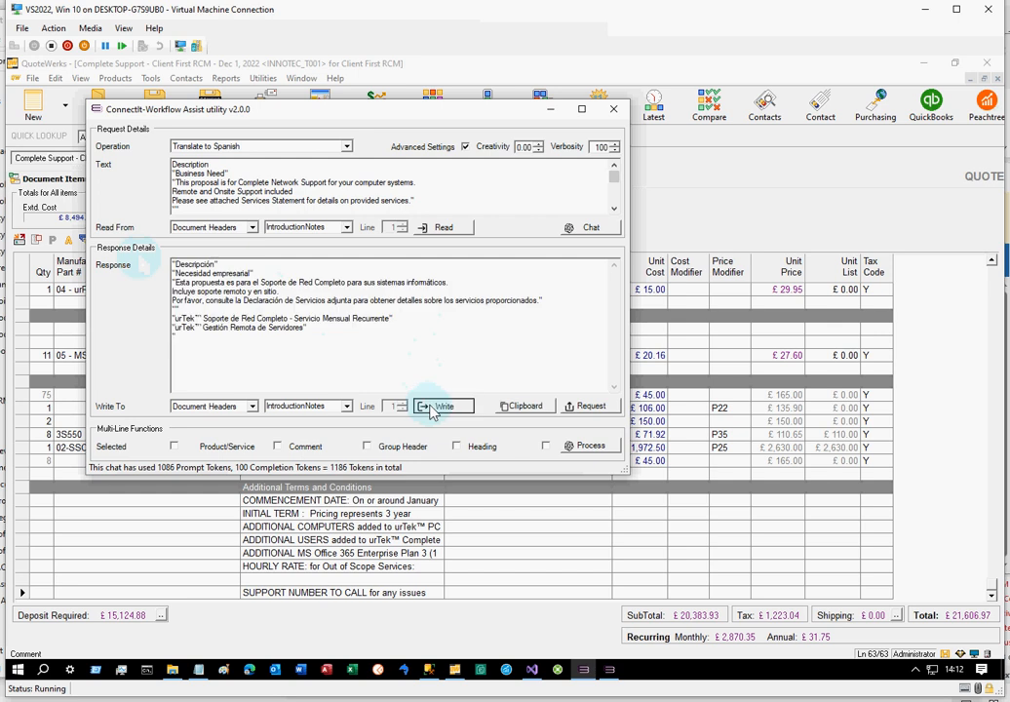
{"action": "left_click", "coordinate": [685, 188]}
{"action": "left_click", "coordinate": [259, 180]}
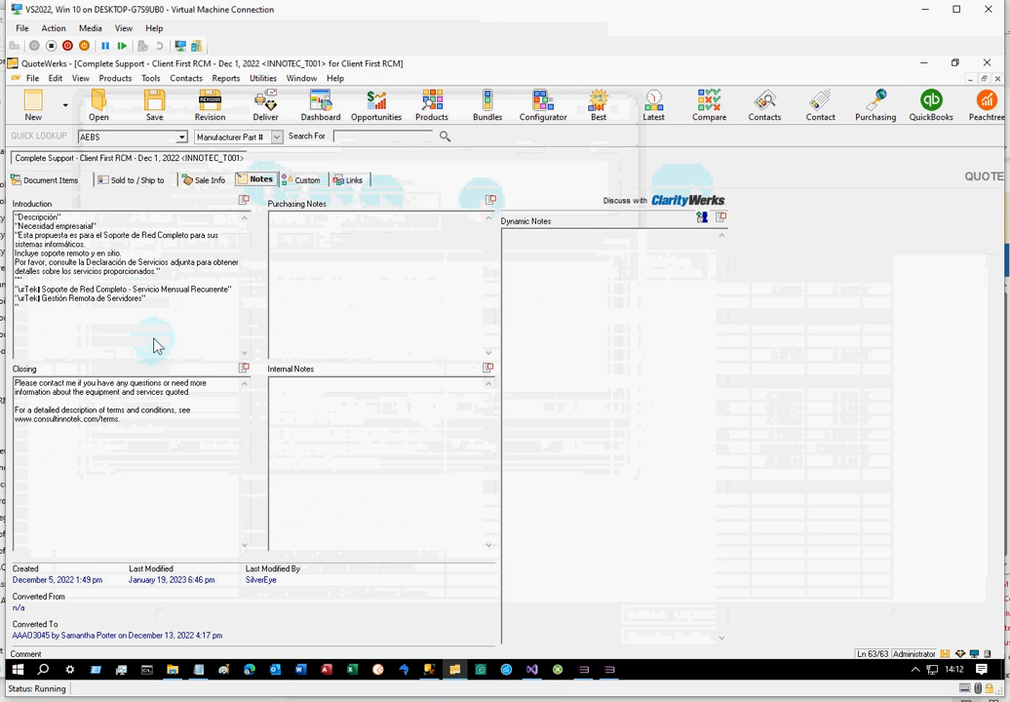
Switch back to ConnectIt-Workflow Assist, try the multi-line line-type filters, and leave only Product/Service enabled
{"action": "key", "text": "alt+Tab"}
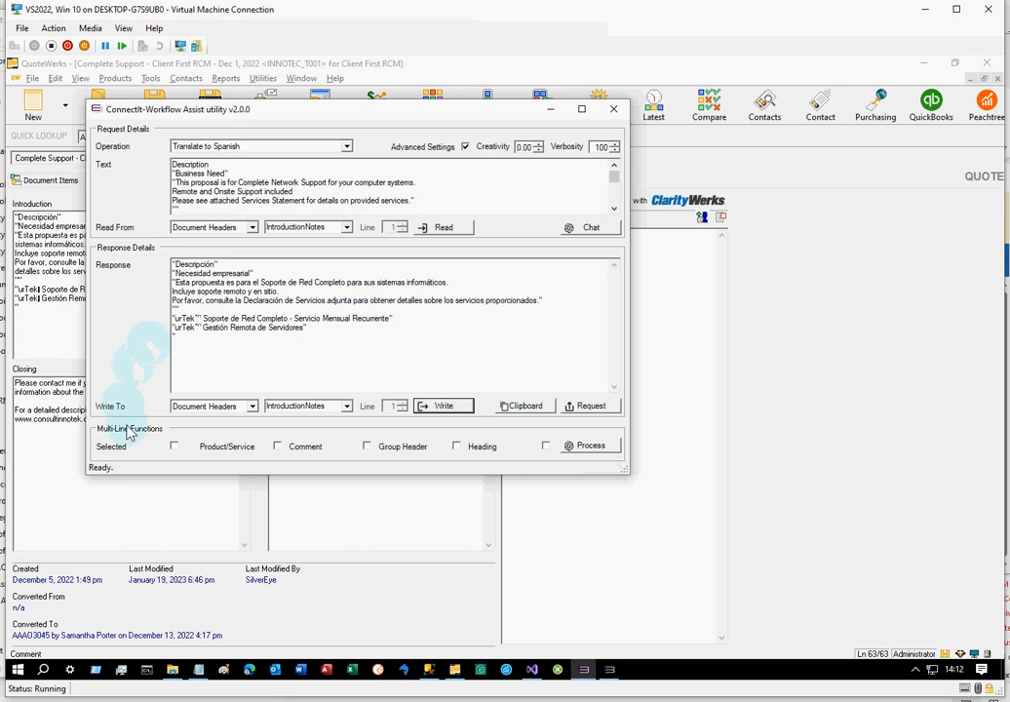
{"action": "left_click", "coordinate": [174, 446]}
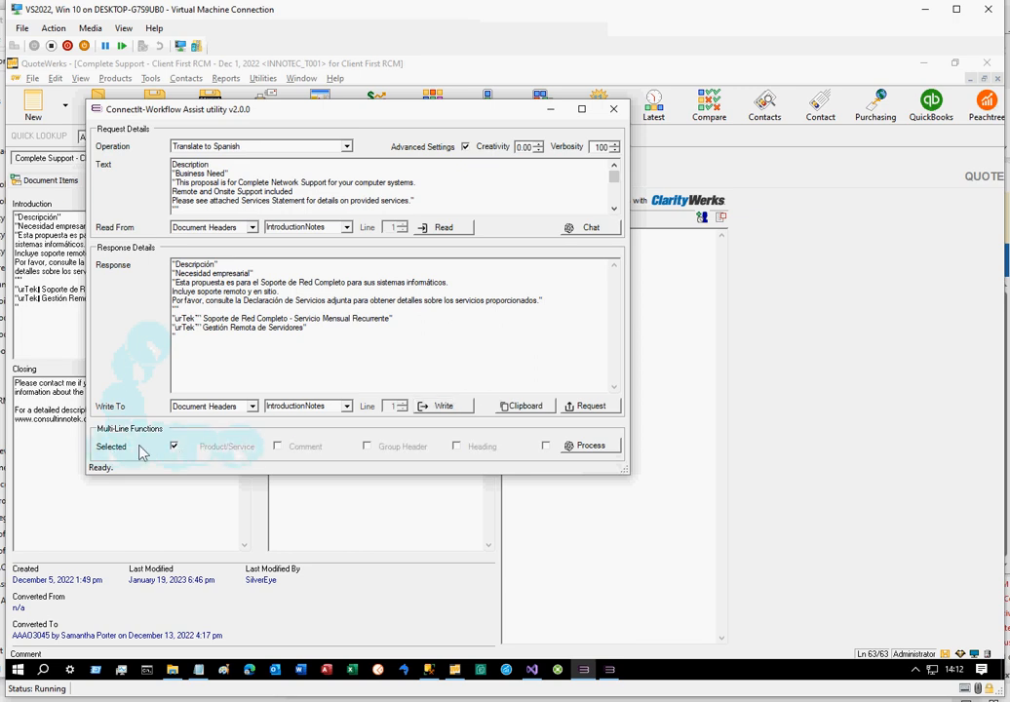
{"action": "left_click", "coordinate": [175, 447]}
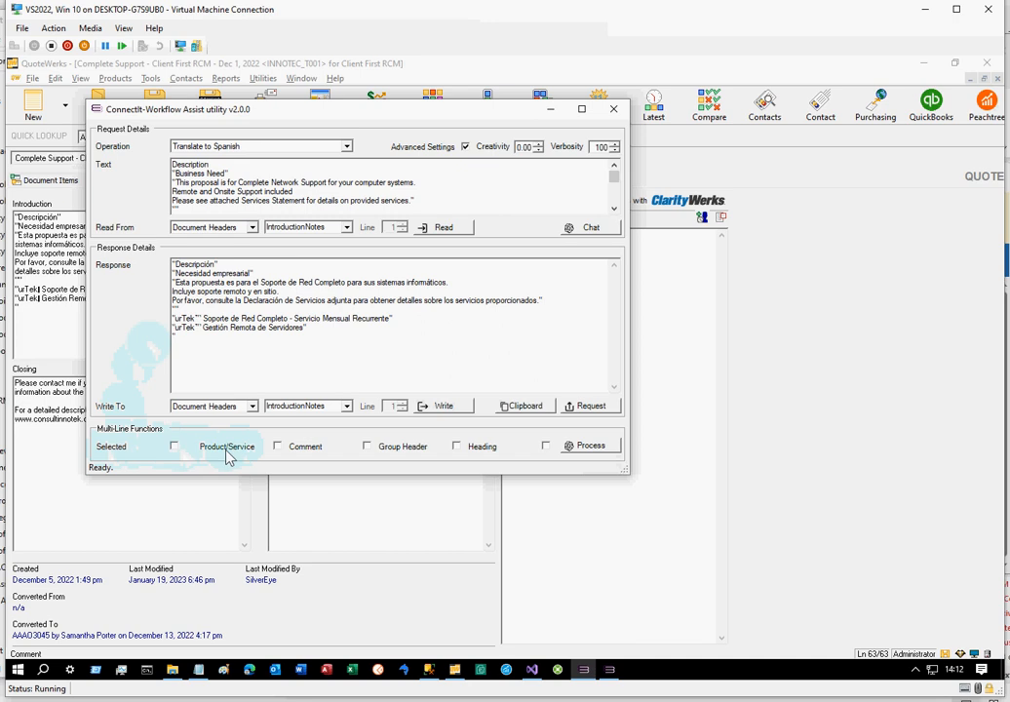
{"action": "left_click", "coordinate": [278, 447]}
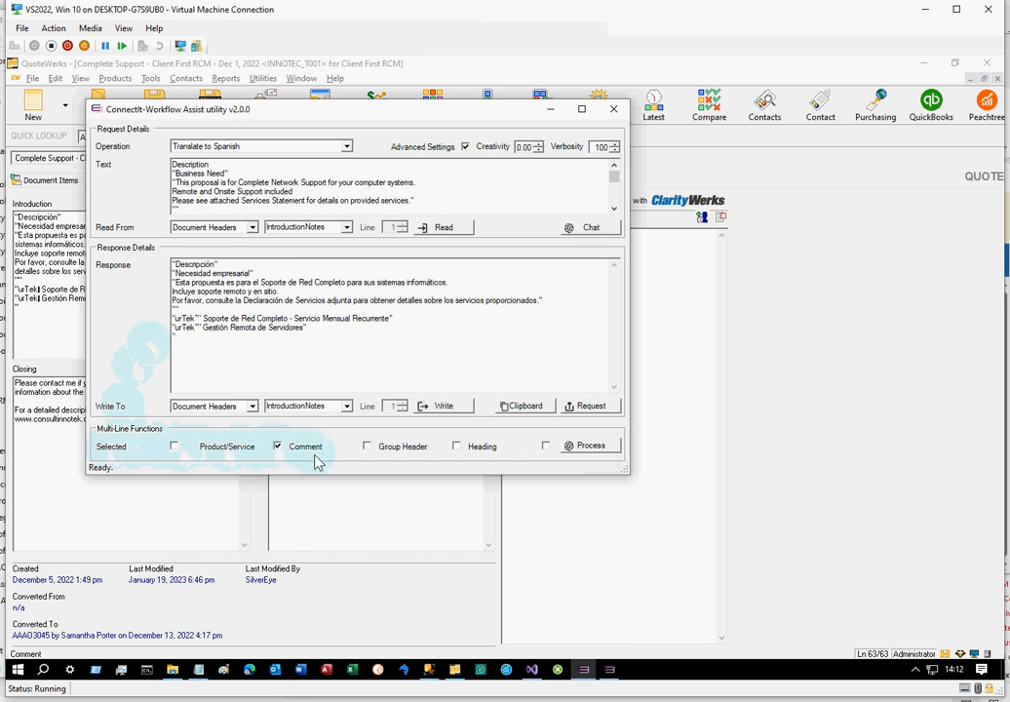
{"action": "left_click", "coordinate": [367, 447]}
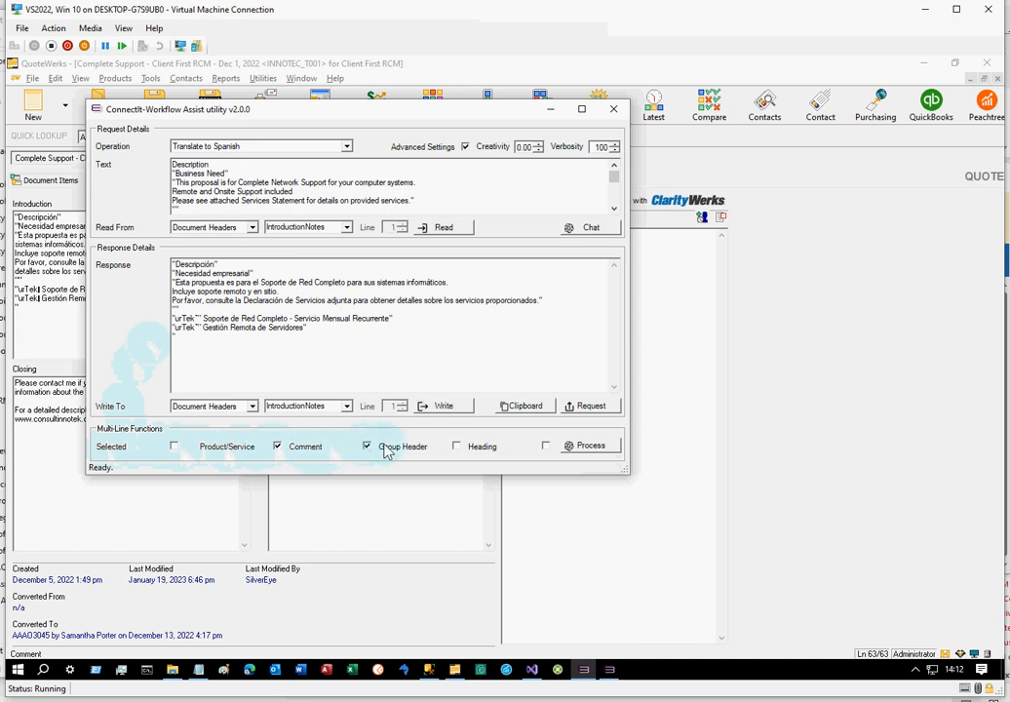
{"action": "left_click", "coordinate": [457, 448]}
{"action": "left_click", "coordinate": [546, 446]}
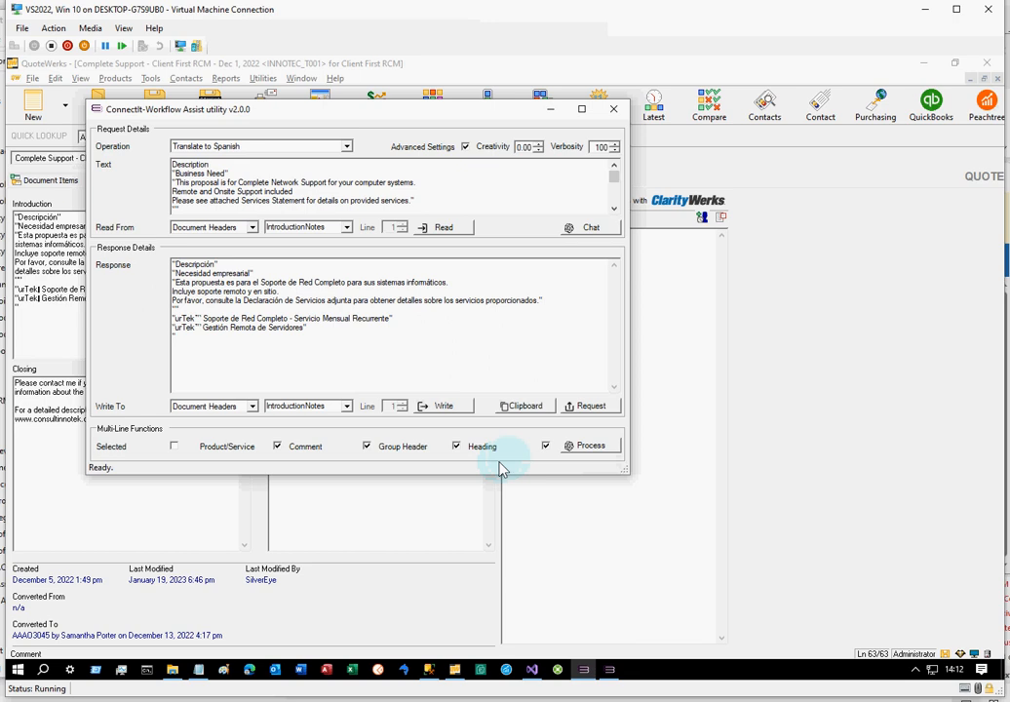
{"action": "left_click", "coordinate": [545, 445]}
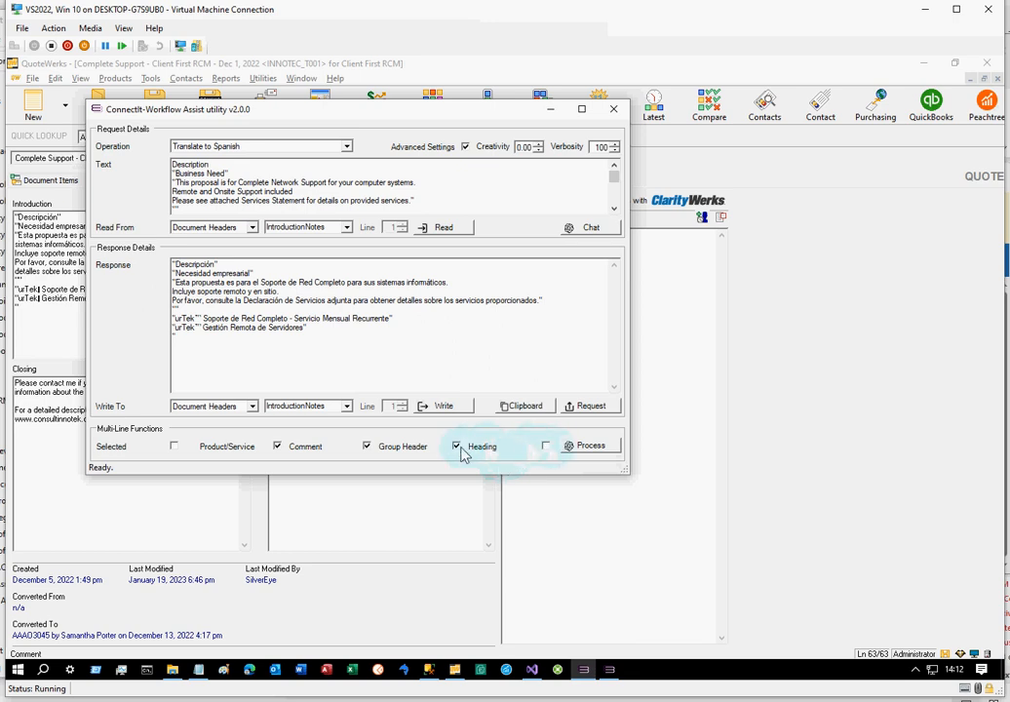
{"action": "left_click", "coordinate": [364, 447]}
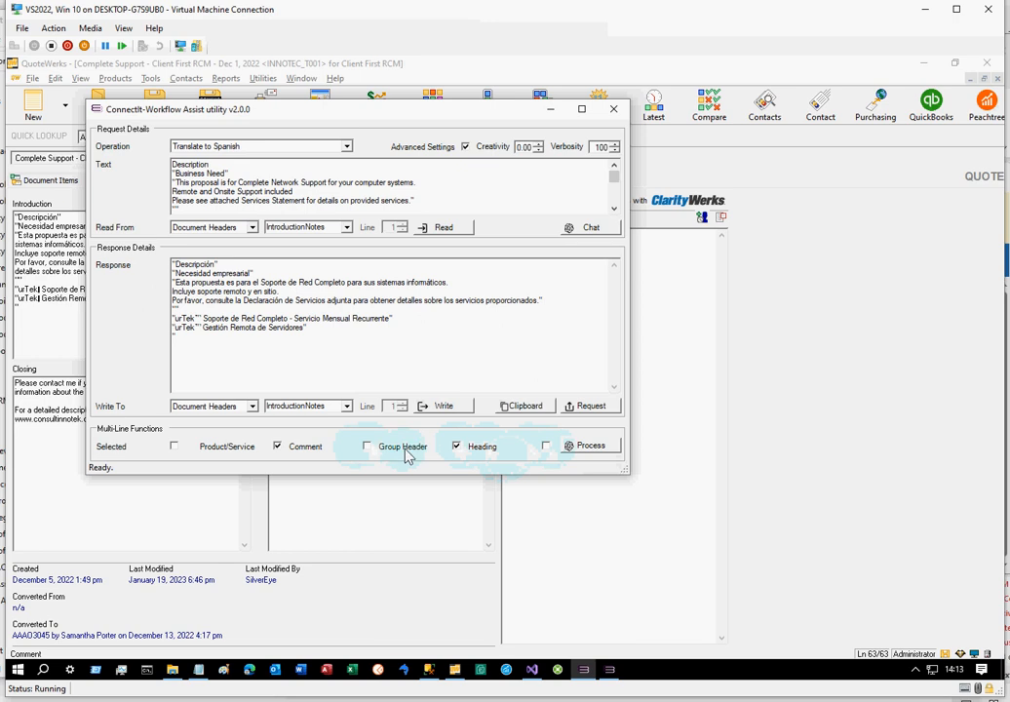
{"action": "left_click", "coordinate": [456, 448]}
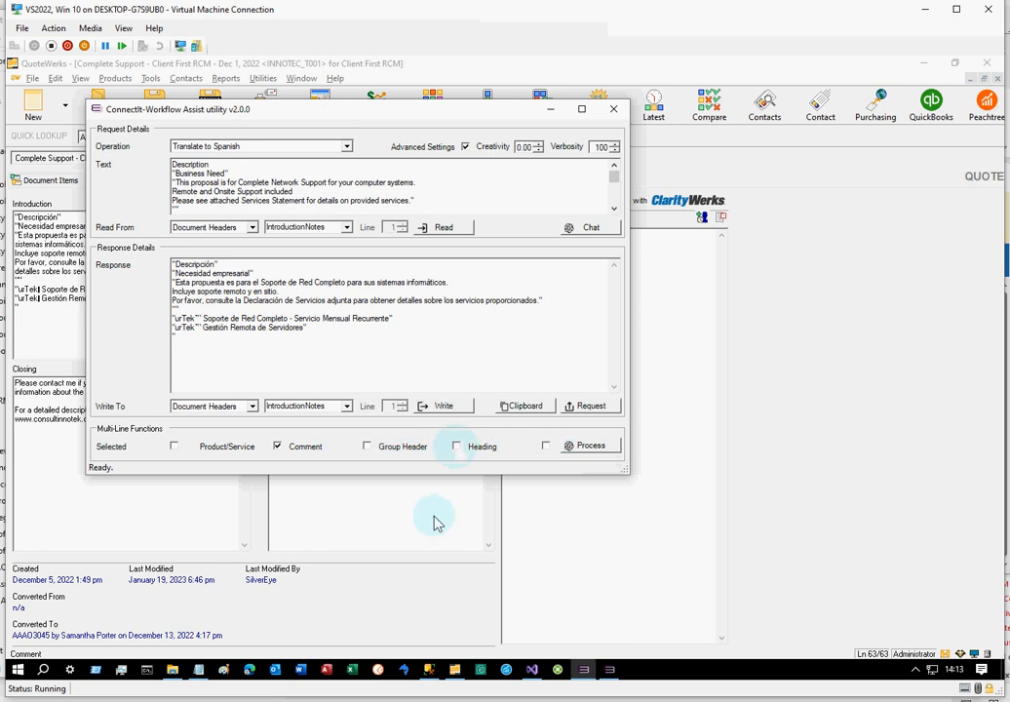
Switch to QuoteWerks and examine the quote's document items and their CustomMemo01 column from the first line
{"action": "left_click", "coordinate": [453, 671]}
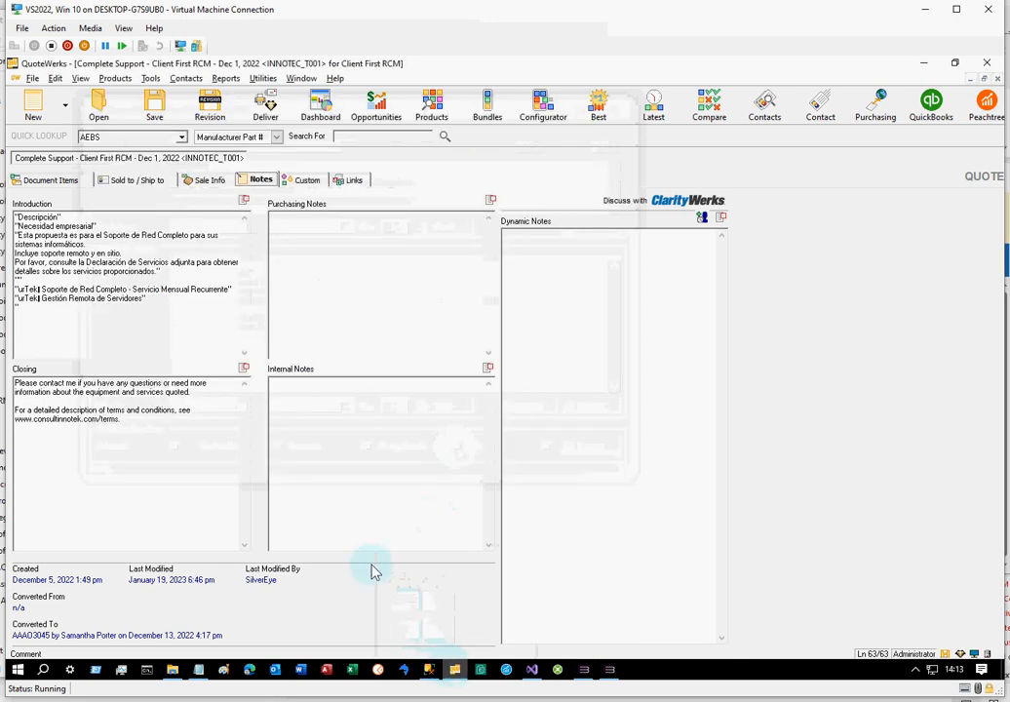
{"action": "left_click", "coordinate": [78, 186]}
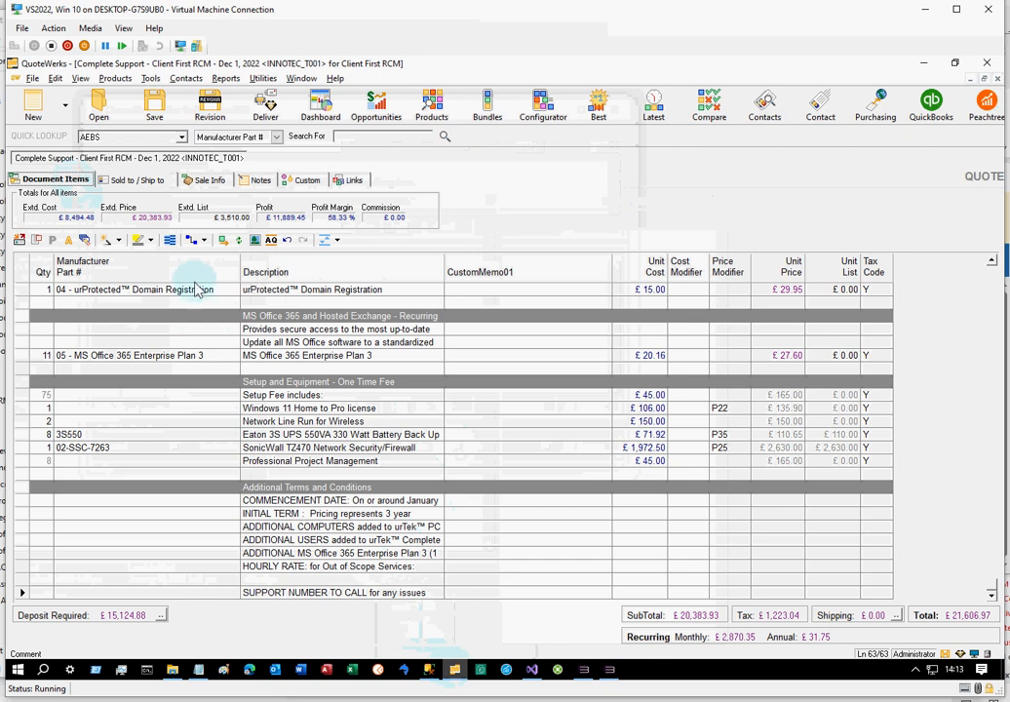
{"action": "scroll", "coordinate": [548, 436], "scroll_direction": "up", "scroll_amount": 6}
{"action": "scroll", "coordinate": [547, 436], "scroll_direction": "up", "scroll_amount": 7}
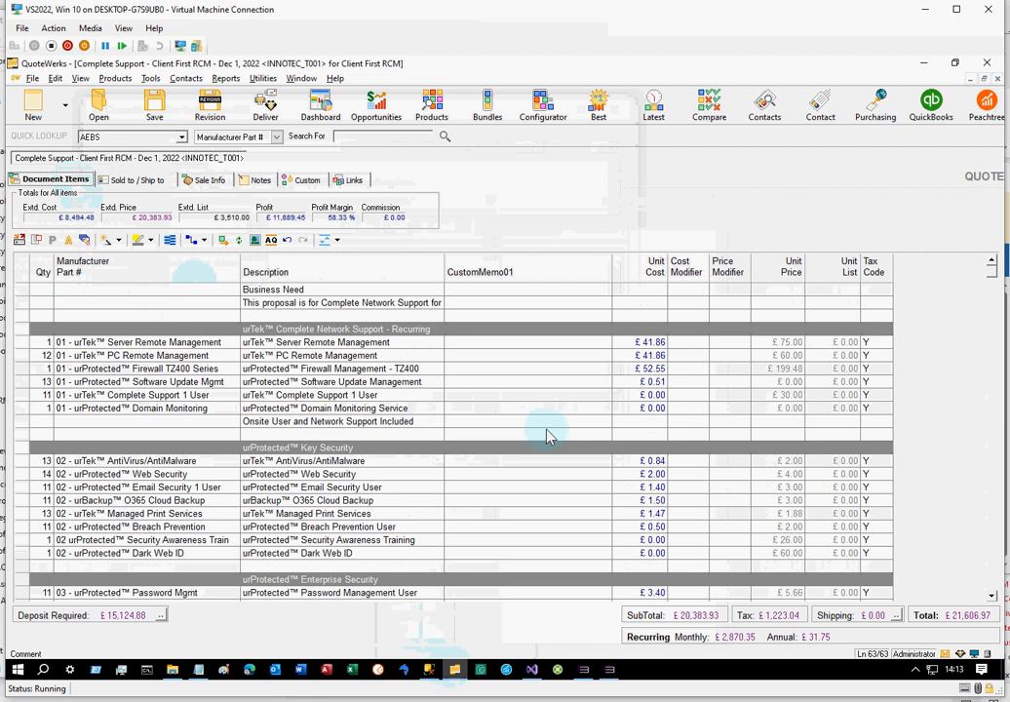
In ConnectIt-Workflow Assist, process the Product/Service lines, reading the Document Items Description and writing to the Document Items CustomMemo01
{"action": "key", "text": "alt+Tab"}
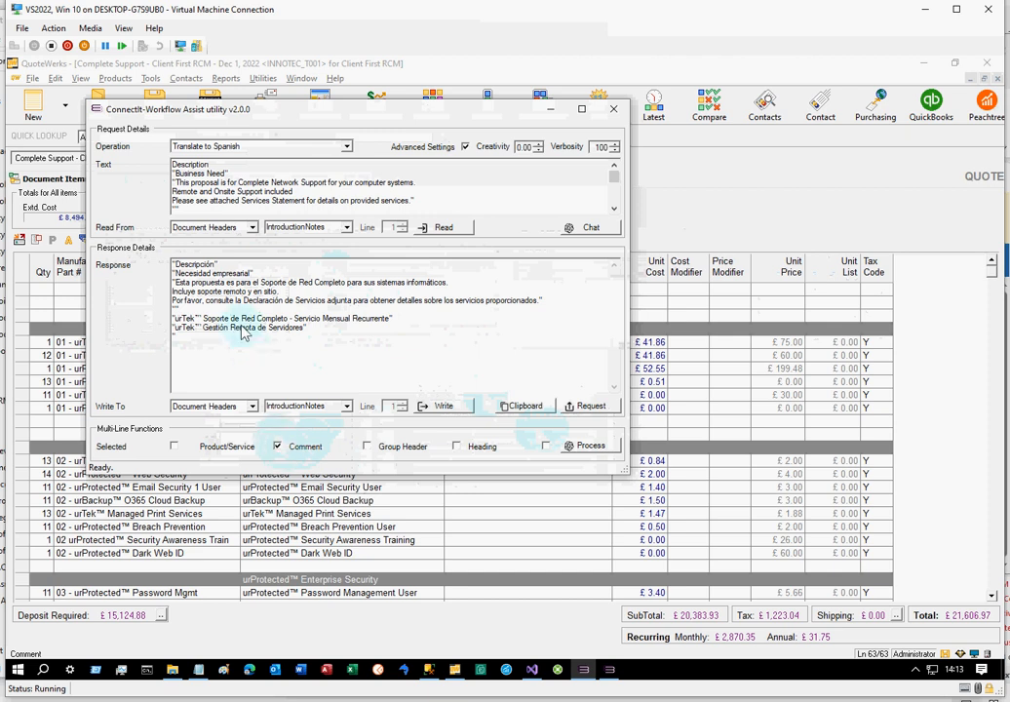
{"action": "left_click", "coordinate": [244, 228]}
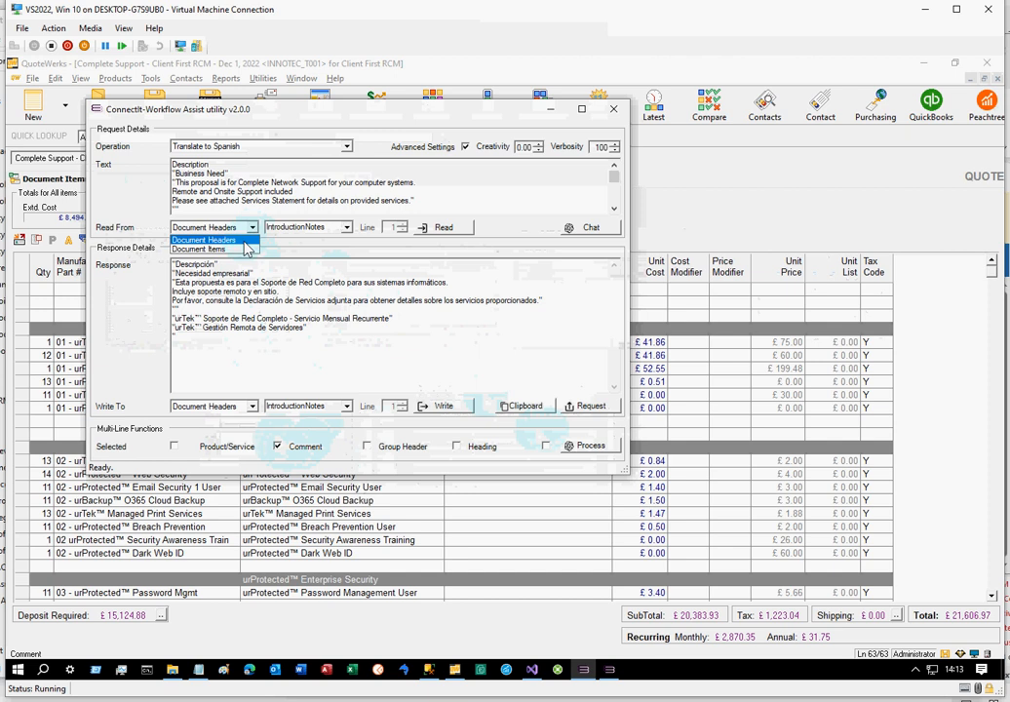
{"action": "left_click", "coordinate": [244, 251]}
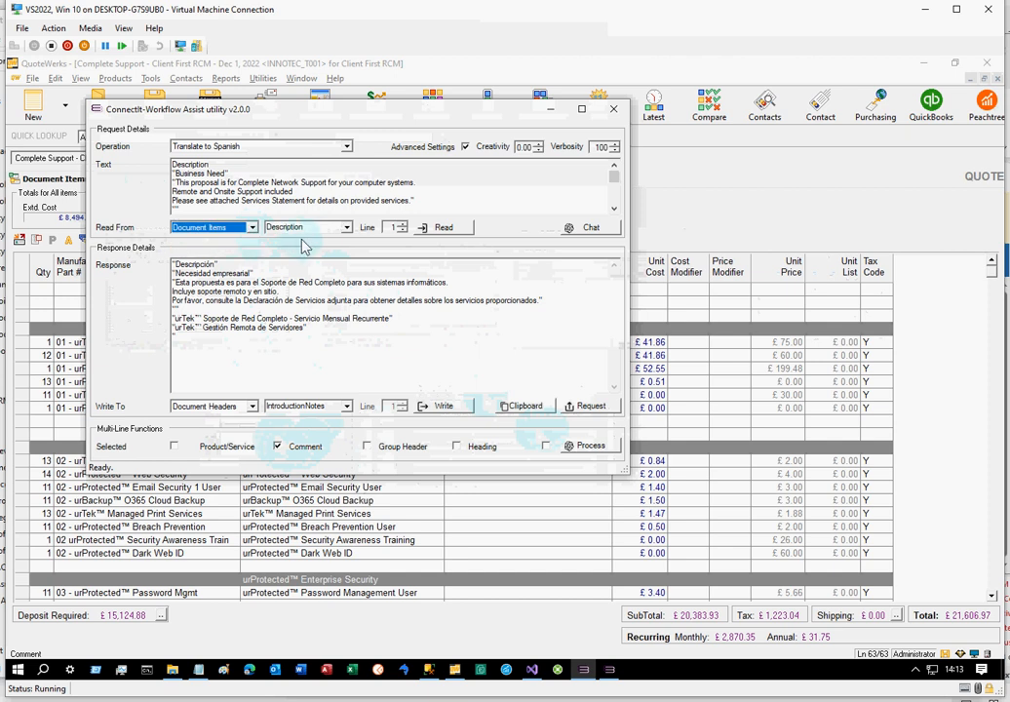
{"action": "left_click", "coordinate": [255, 408]}
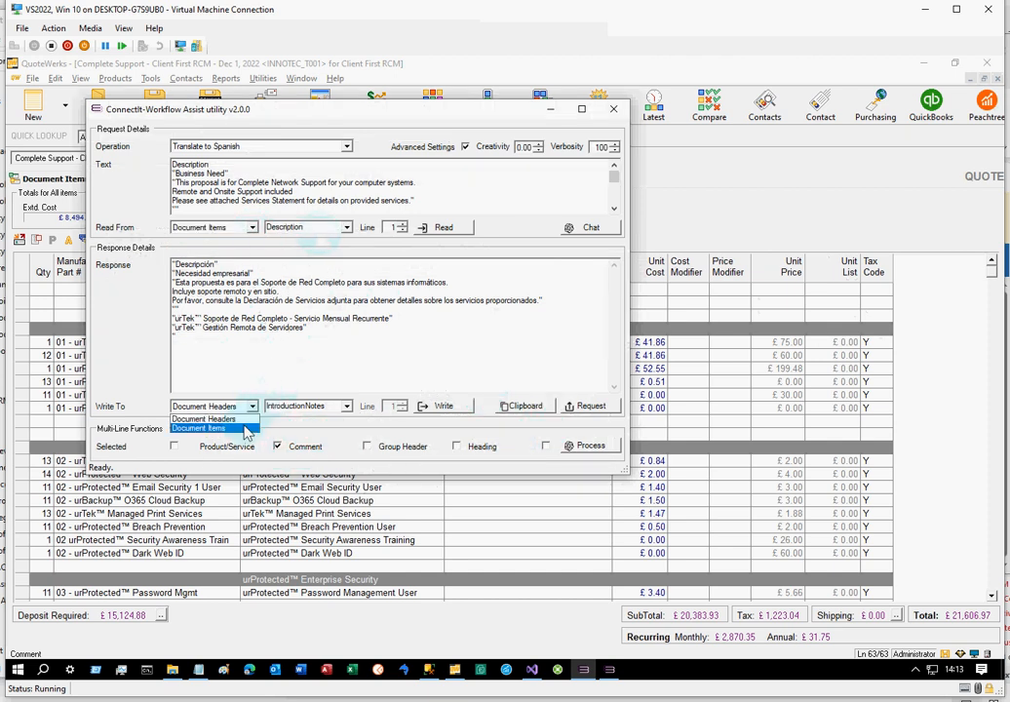
{"action": "left_click", "coordinate": [244, 423]}
{"action": "left_click", "coordinate": [346, 406]}
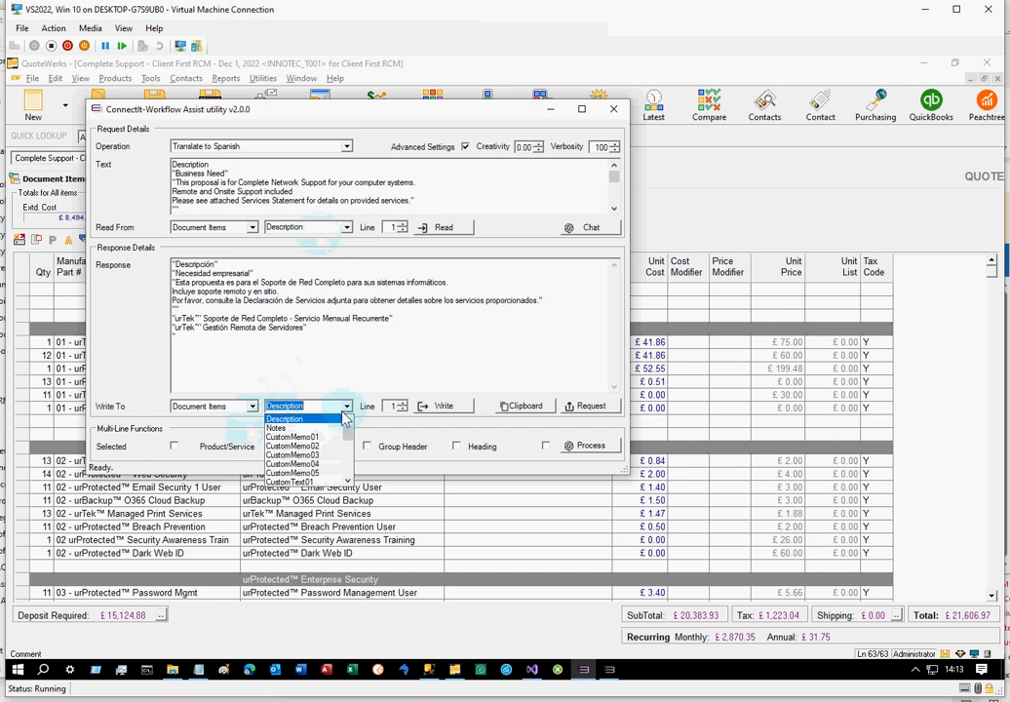
{"action": "left_click", "coordinate": [324, 437]}
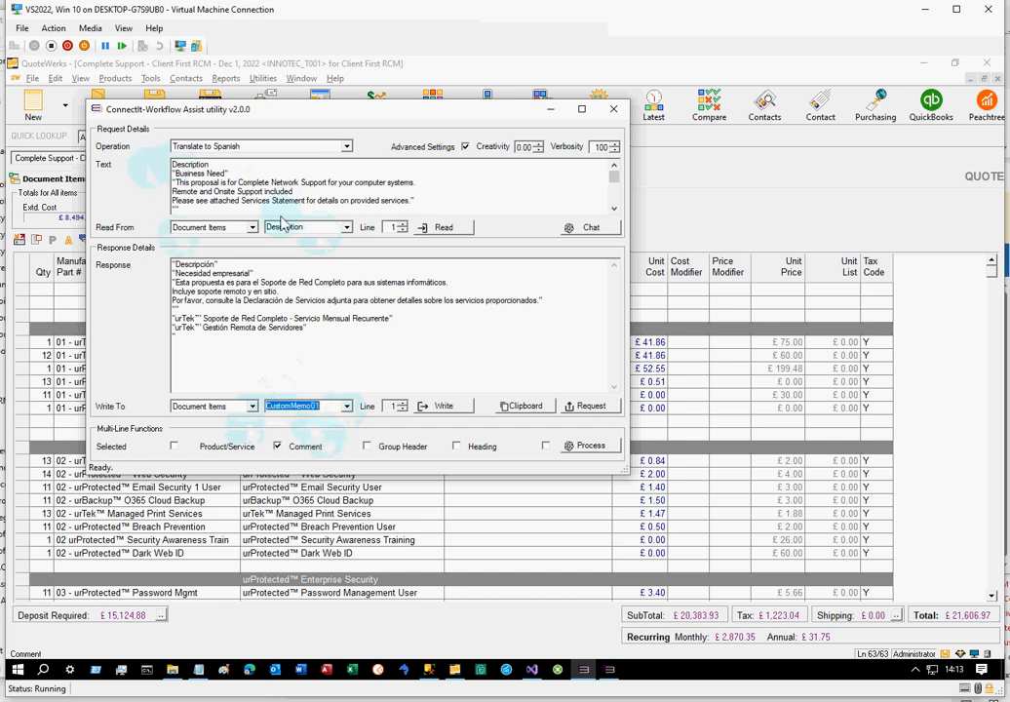
{"action": "left_click", "coordinate": [591, 445]}
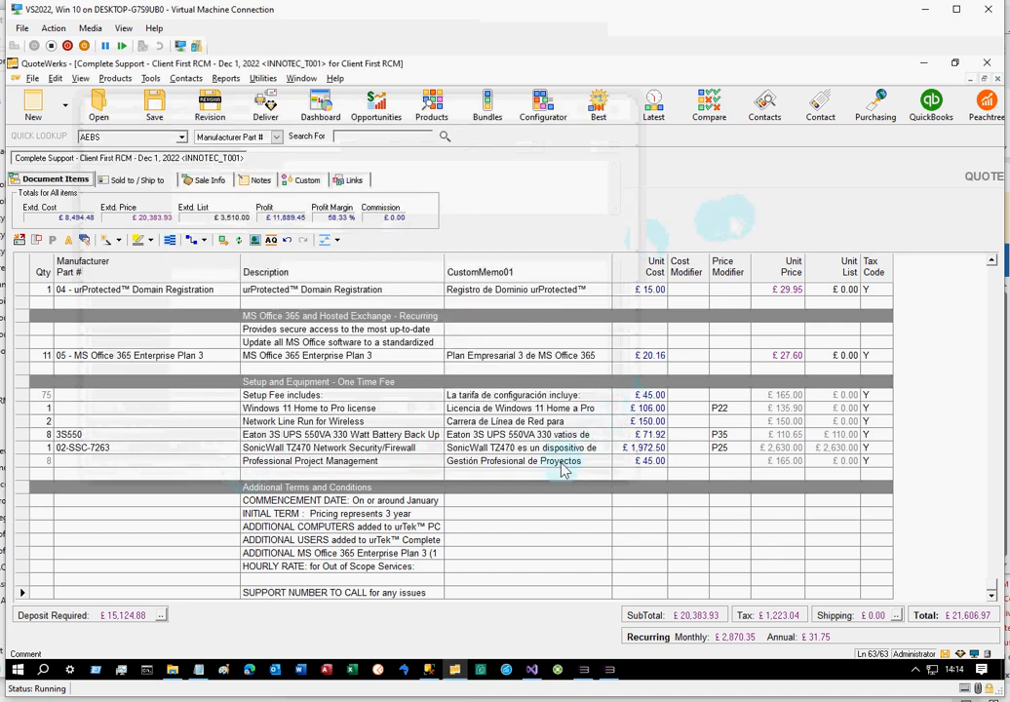
Review the Spanish translations in the CustomMemo01 column of the QuoteWerks document items
{"action": "scroll", "coordinate": [563, 470], "scroll_direction": "up", "scroll_amount": 4}
{"action": "scroll", "coordinate": [563, 471], "scroll_direction": "up", "scroll_amount": 5}
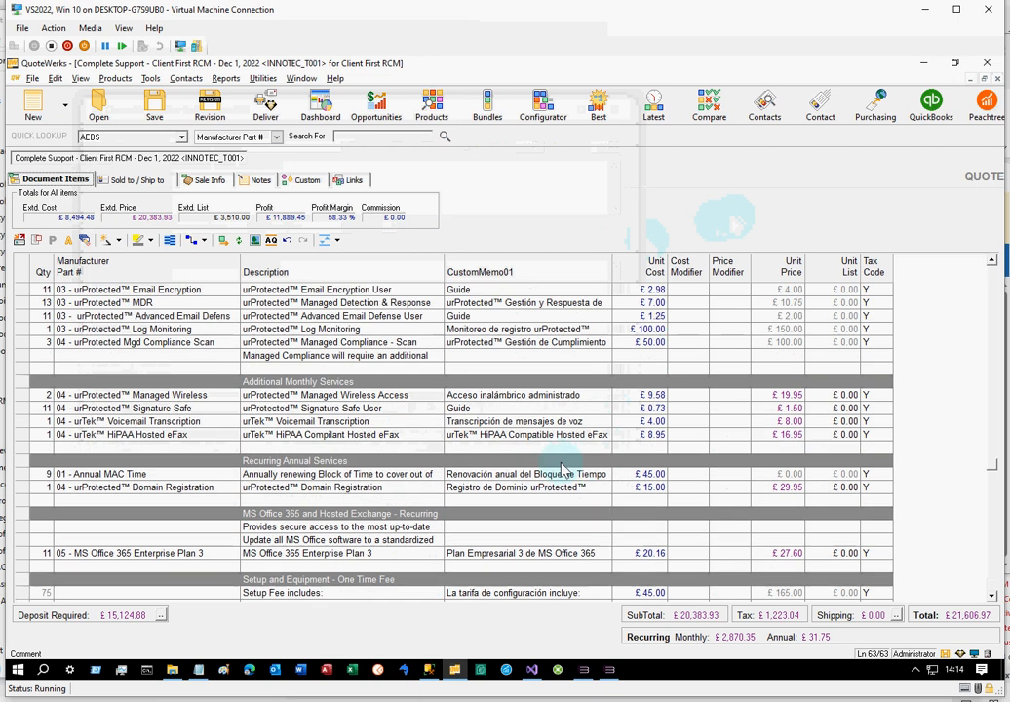
{"action": "scroll", "coordinate": [563, 470], "scroll_direction": "up", "scroll_amount": 4}
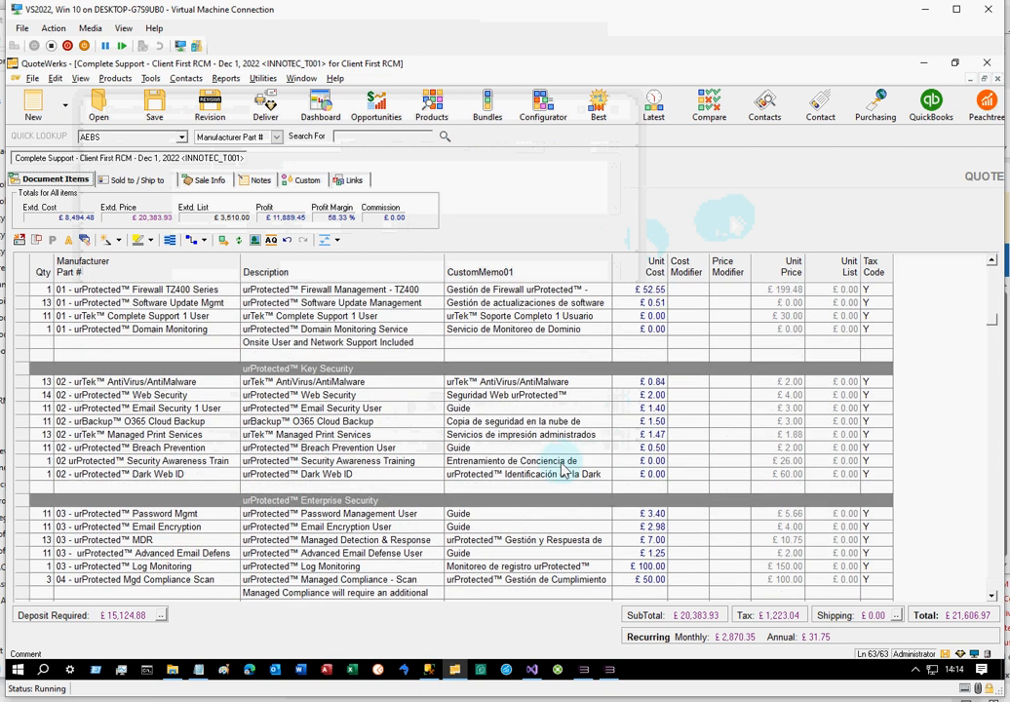
{"action": "scroll", "coordinate": [563, 471], "scroll_direction": "down", "scroll_amount": 13}
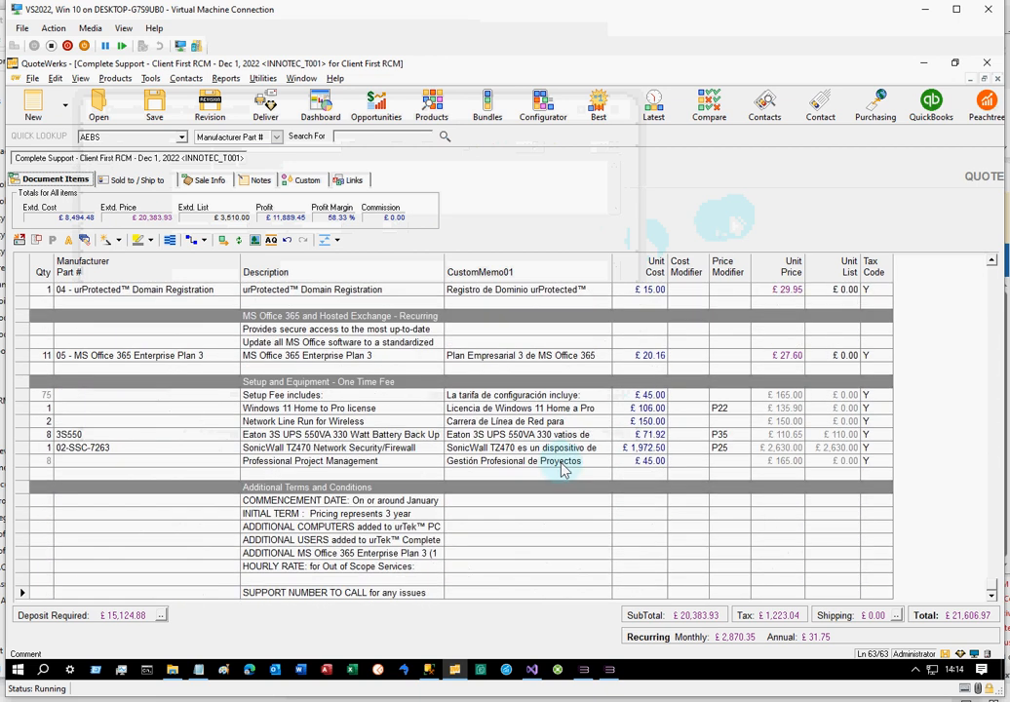
Select the COMMENCEMENT DATE, ADDITIONAL COMPUTERS and ADDITIONAL MS Office 365 lines and enable Selected for multi-line processing in ConnectIt-Workflow Assist
{"action": "left_click", "coordinate": [514, 501]}
{"action": "key", "text": "Down"}
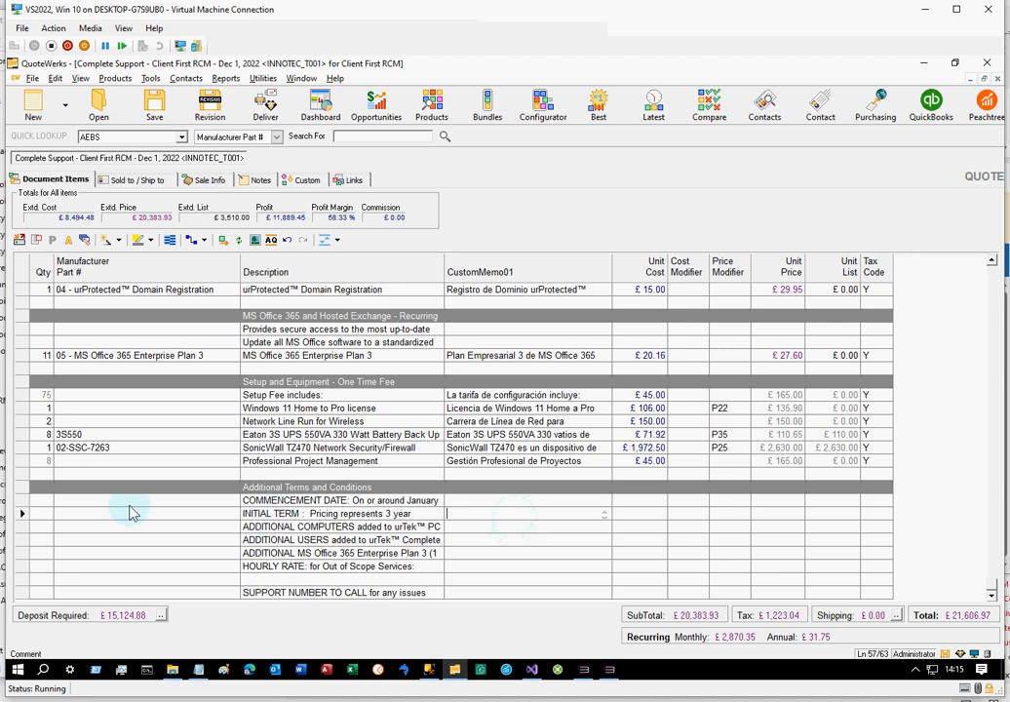
{"action": "left_click", "coordinate": [23, 502]}
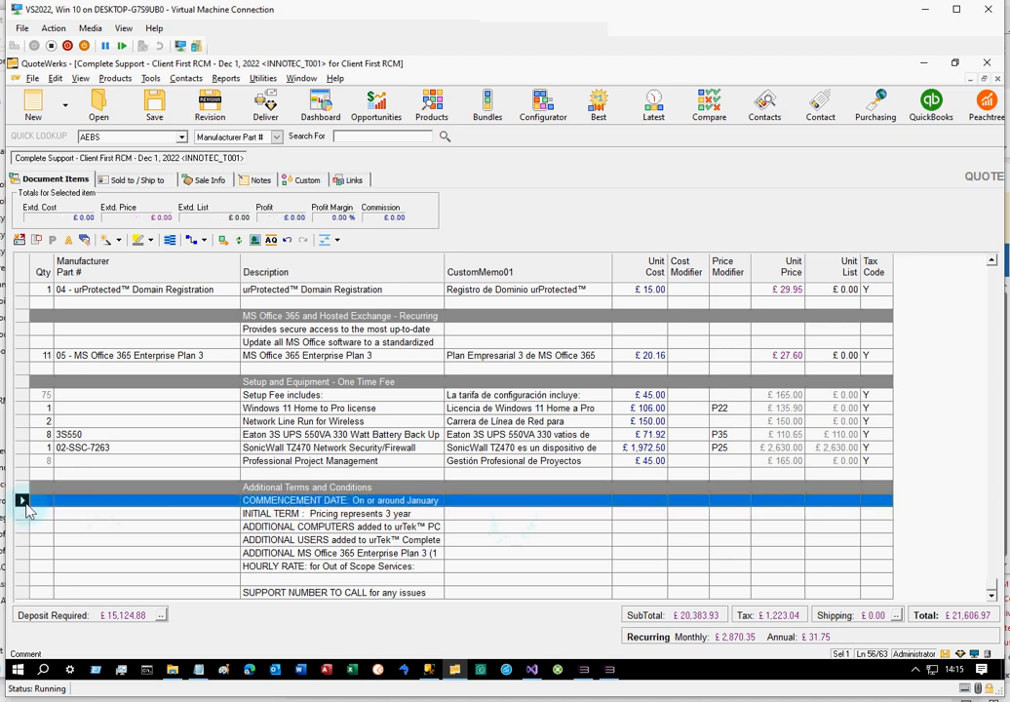
{"action": "left_click", "coordinate": [21, 553], "text": "ctrl"}
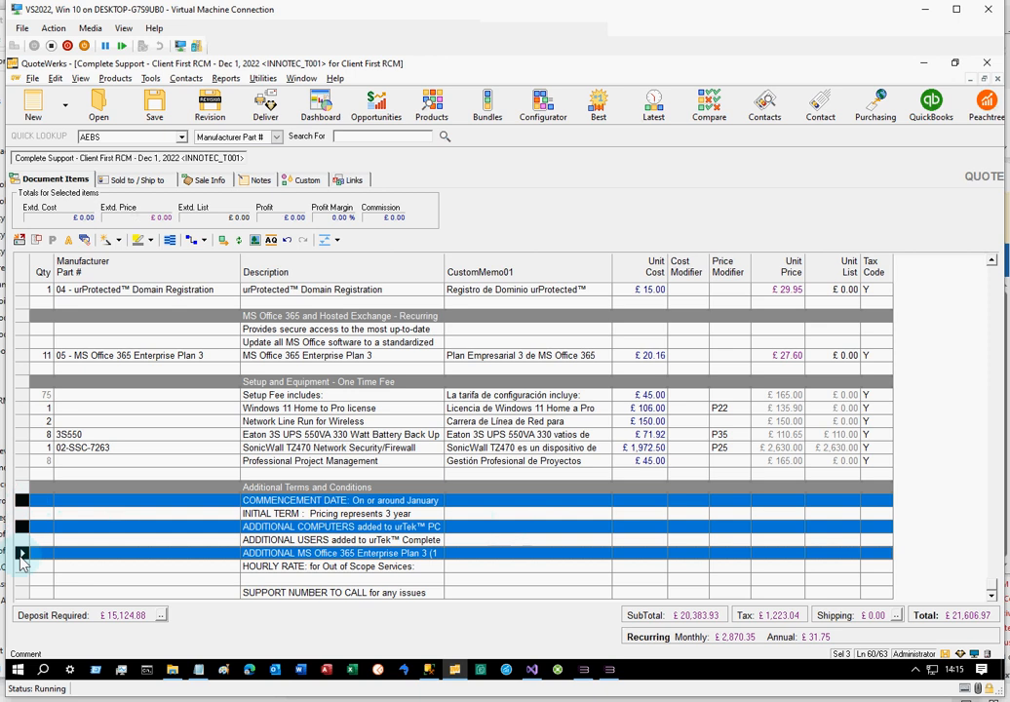
{"action": "key", "text": "alt+Tab"}
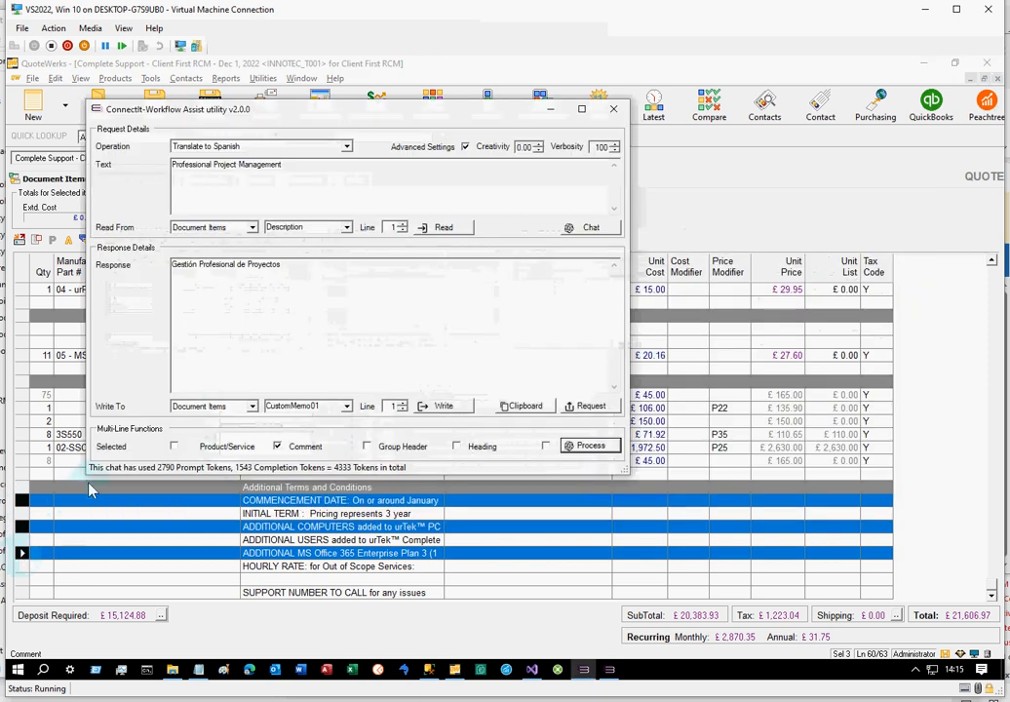
{"action": "left_click", "coordinate": [174, 446]}
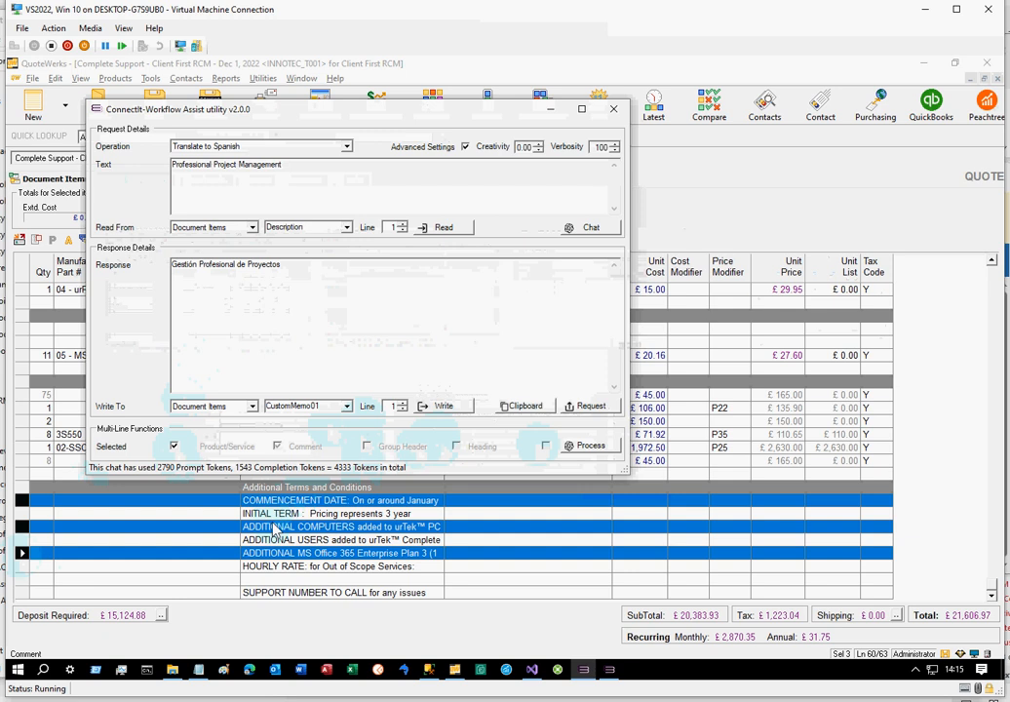
Select the COMMENCEMENT DATE, INITIAL TERM, ADDITIONAL COMPUTERS, ADDITIONAL USERS and HOURLY RATE lines in QuoteWerks and process them in ConnectIt-Workflow Assist
{"action": "left_click", "coordinate": [20, 541], "text": "ctrl"}
{"action": "left_click", "coordinate": [22, 501]}
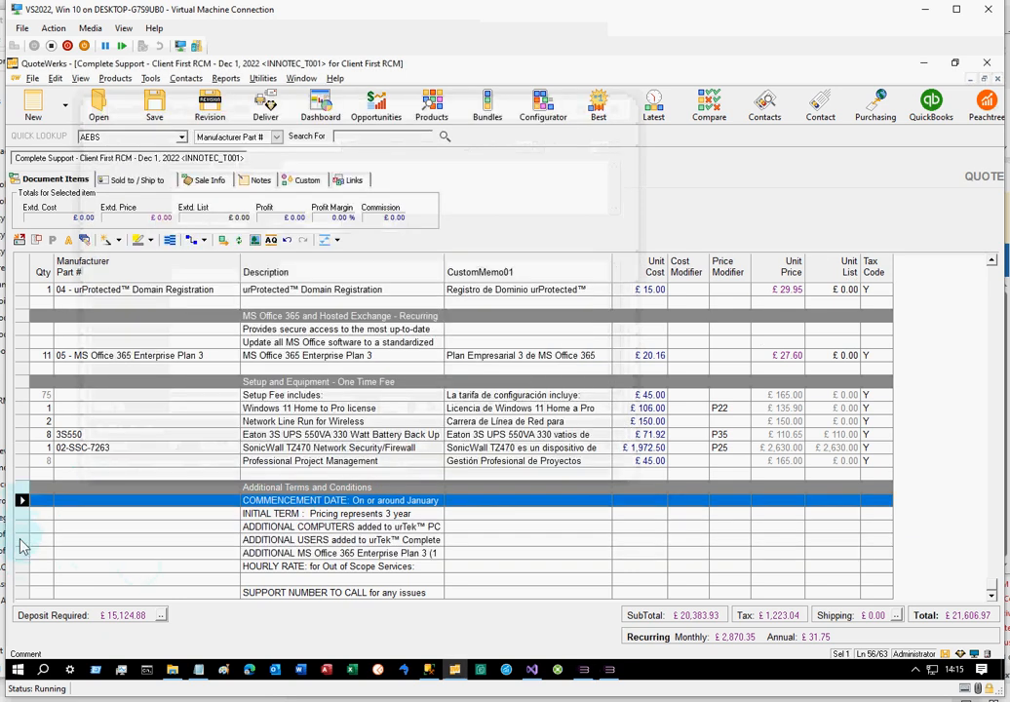
{"action": "left_click", "coordinate": [21, 541], "text": "shift"}
{"action": "left_click", "coordinate": [22, 568], "text": "ctrl"}
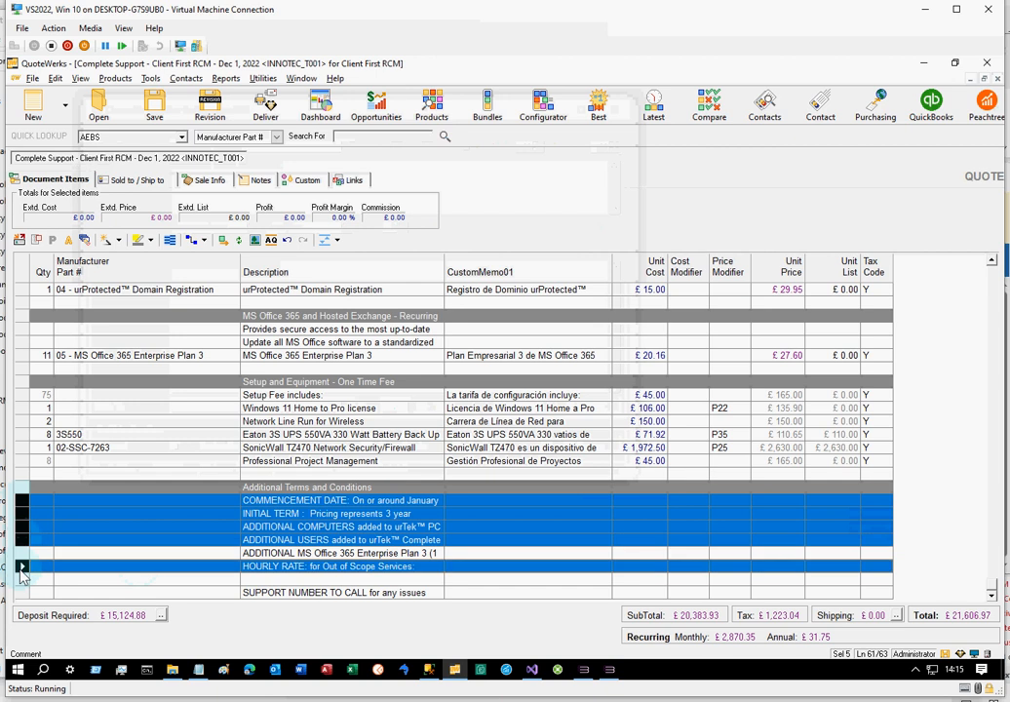
{"action": "key", "text": "alt+Tab"}
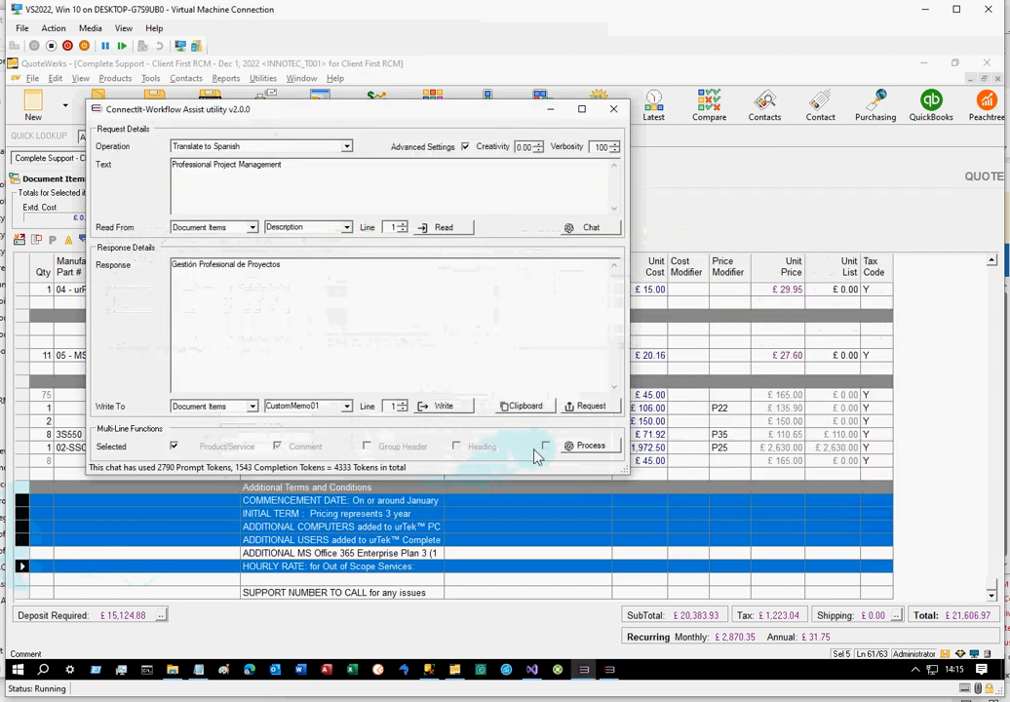
{"action": "left_click", "coordinate": [569, 446]}
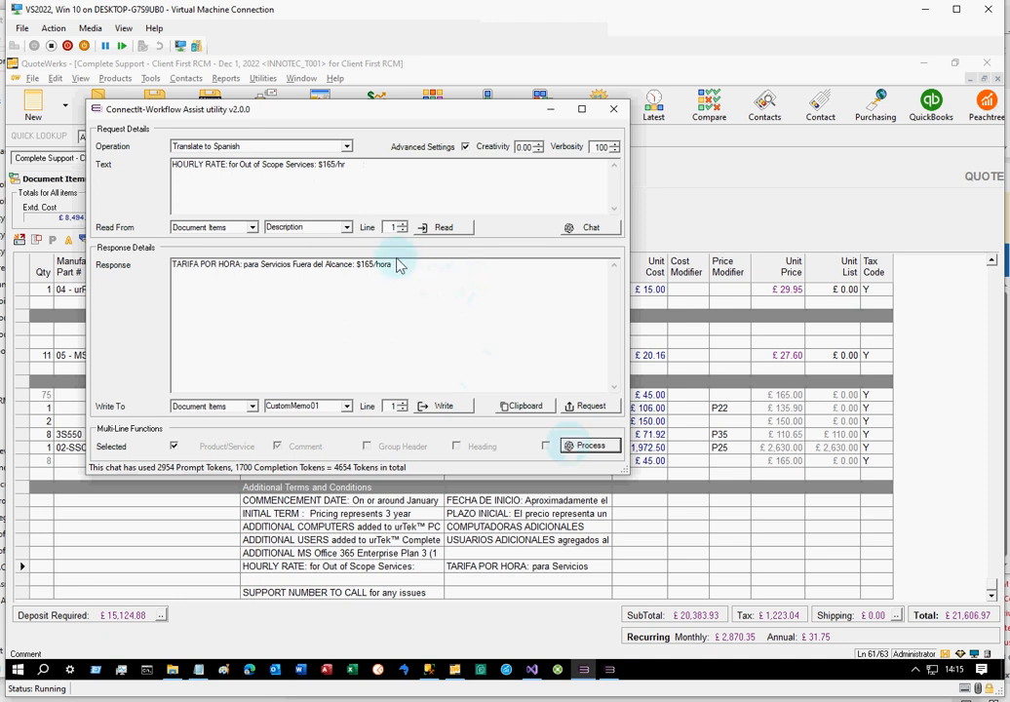
Process the Product/Service lines with the operation Write a proposal cover letter, output to Document Headers IntroductionNotes and Selected turned off
{"action": "left_click", "coordinate": [346, 146]}
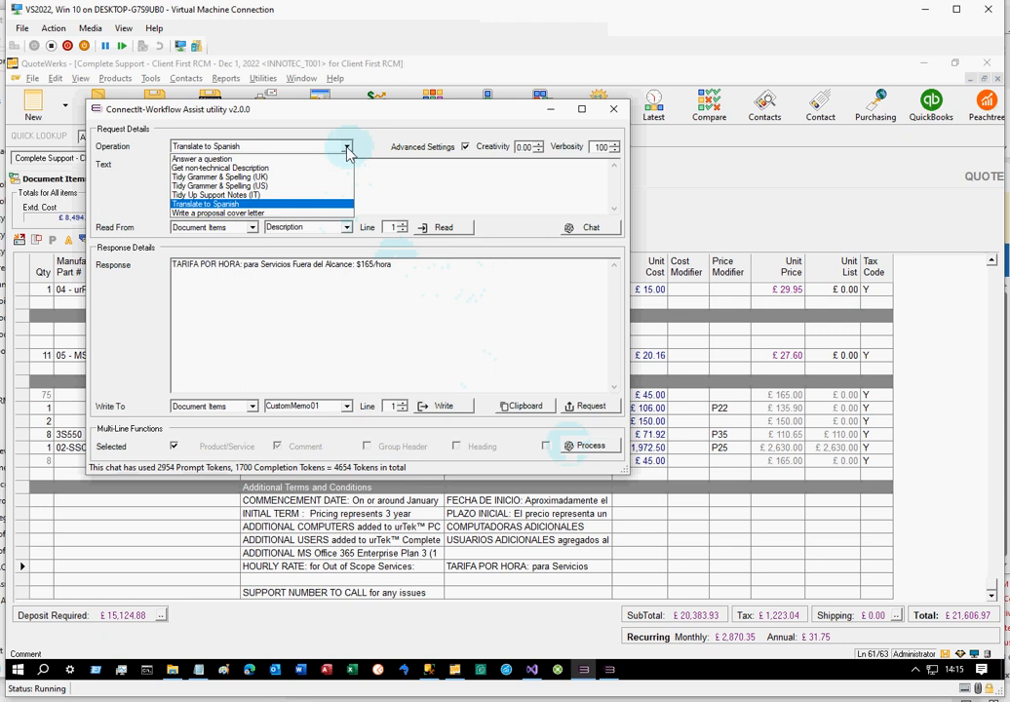
{"action": "left_click", "coordinate": [297, 213]}
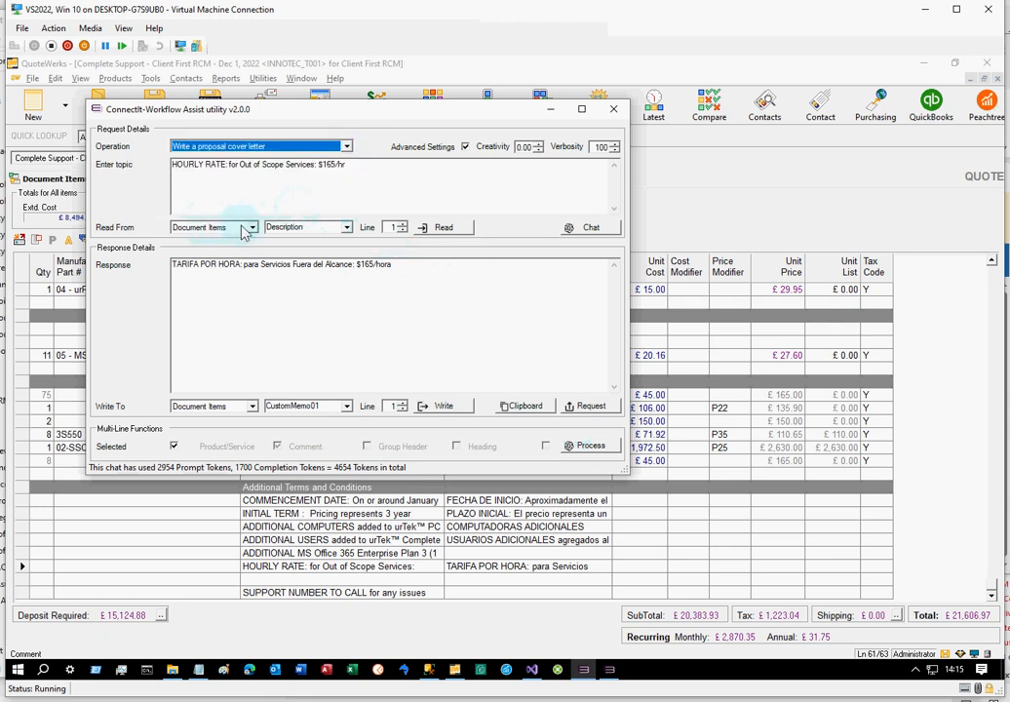
{"action": "left_click", "coordinate": [255, 408]}
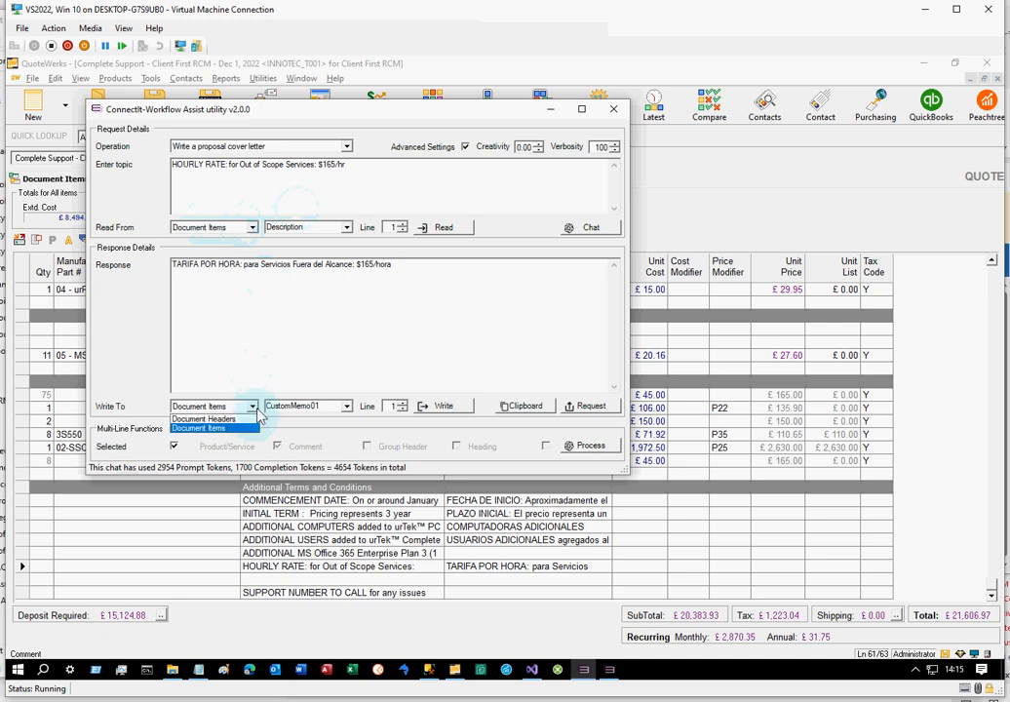
{"action": "left_click", "coordinate": [234, 418]}
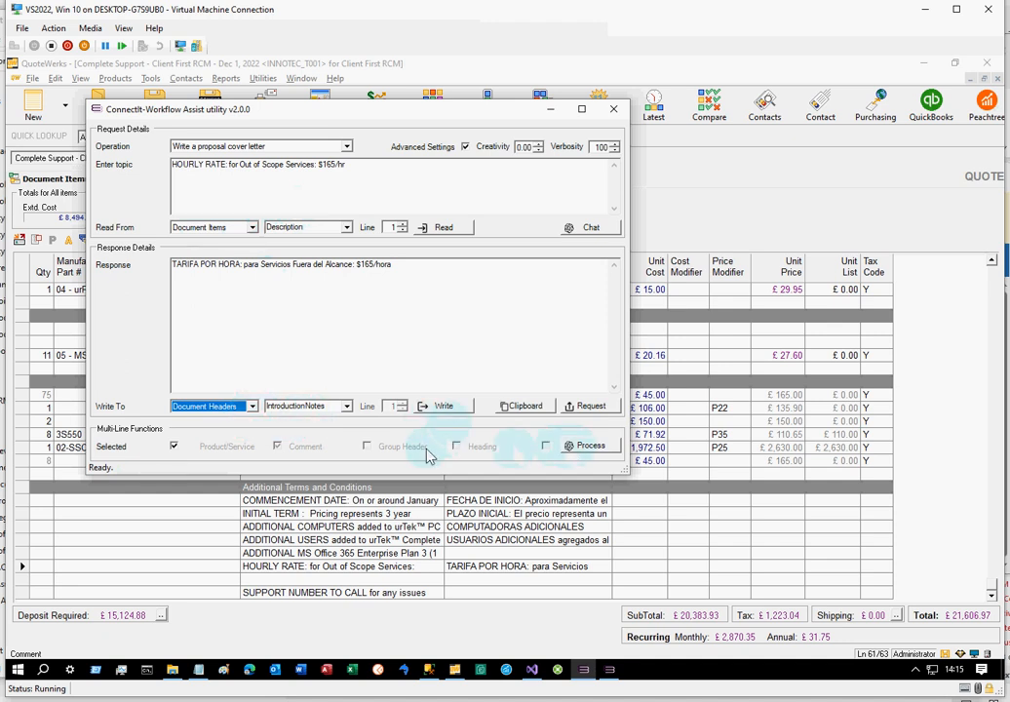
{"action": "left_click", "coordinate": [173, 446]}
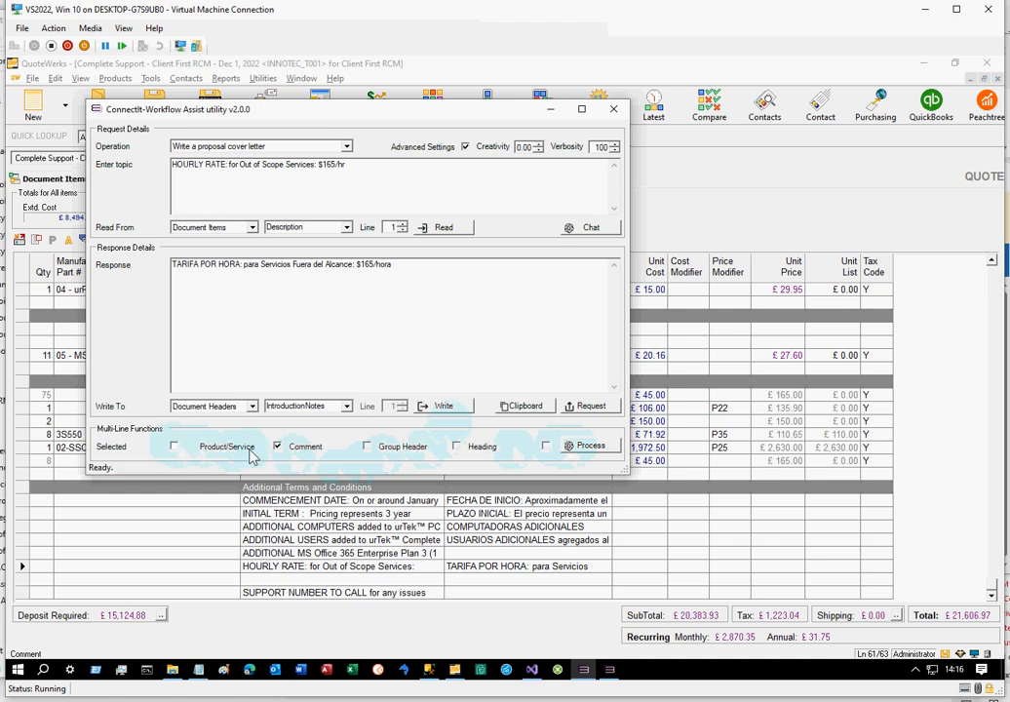
{"action": "left_click", "coordinate": [590, 446]}
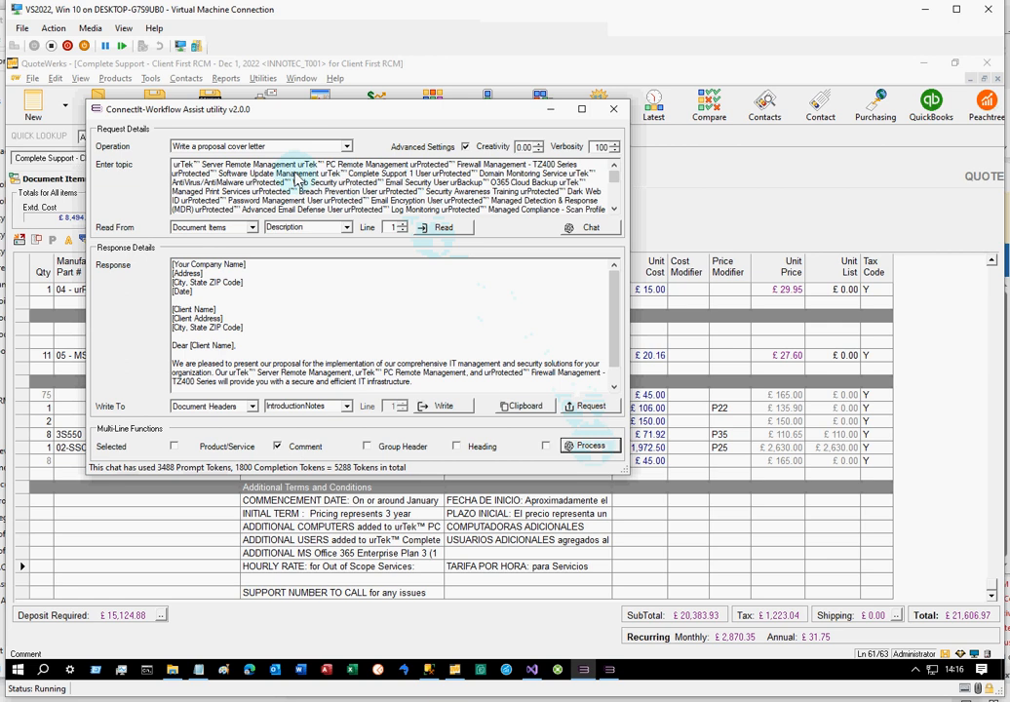
Check the cover letter's topic and response text, set Verbosity to 1000 and process the lines again
{"action": "mouse_move", "coordinate": [302, 180]}
{"action": "left_mouse_down"}
{"action": "mouse_move", "coordinate": [348, 246]}
{"action": "mouse_move", "coordinate": [282, 176]}
{"action": "mouse_move", "coordinate": [304, 167]}
{"action": "left_mouse_up"}
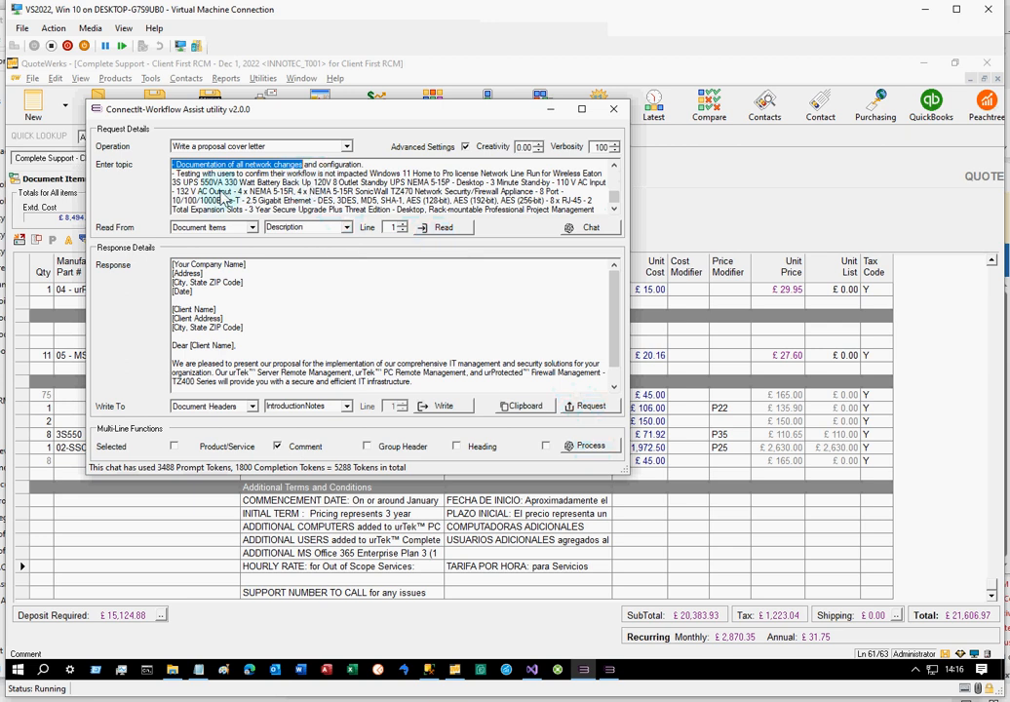
{"action": "left_click", "coordinate": [226, 270]}
{"action": "left_click_drag", "start_coordinate": [227, 270], "coordinate": [349, 405]}
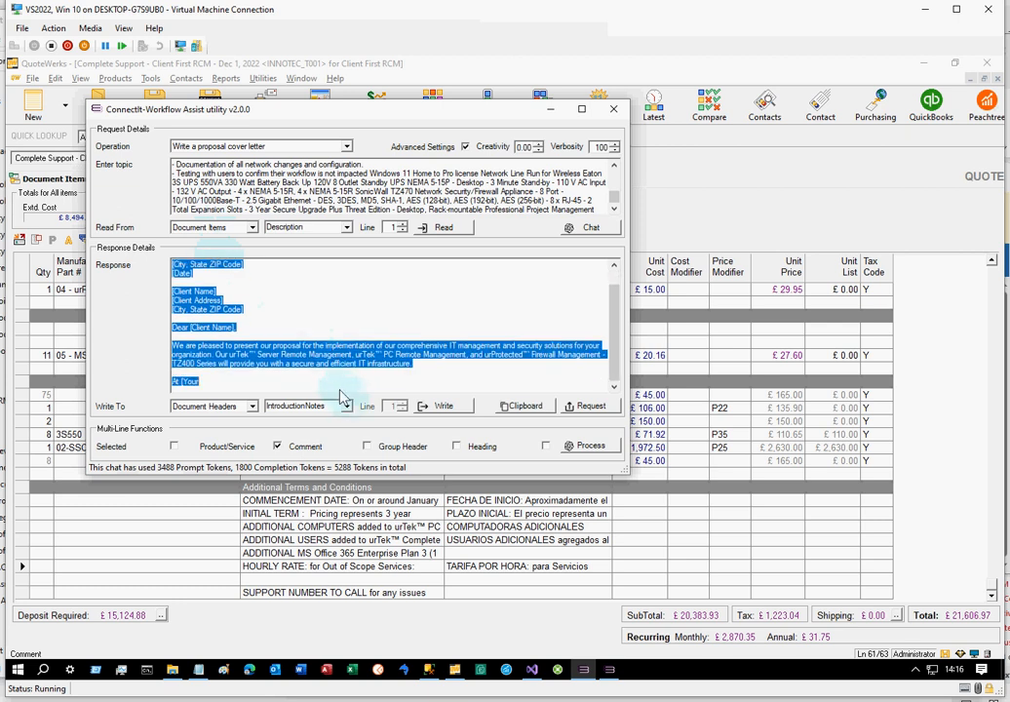
{"action": "left_click", "coordinate": [602, 148]}
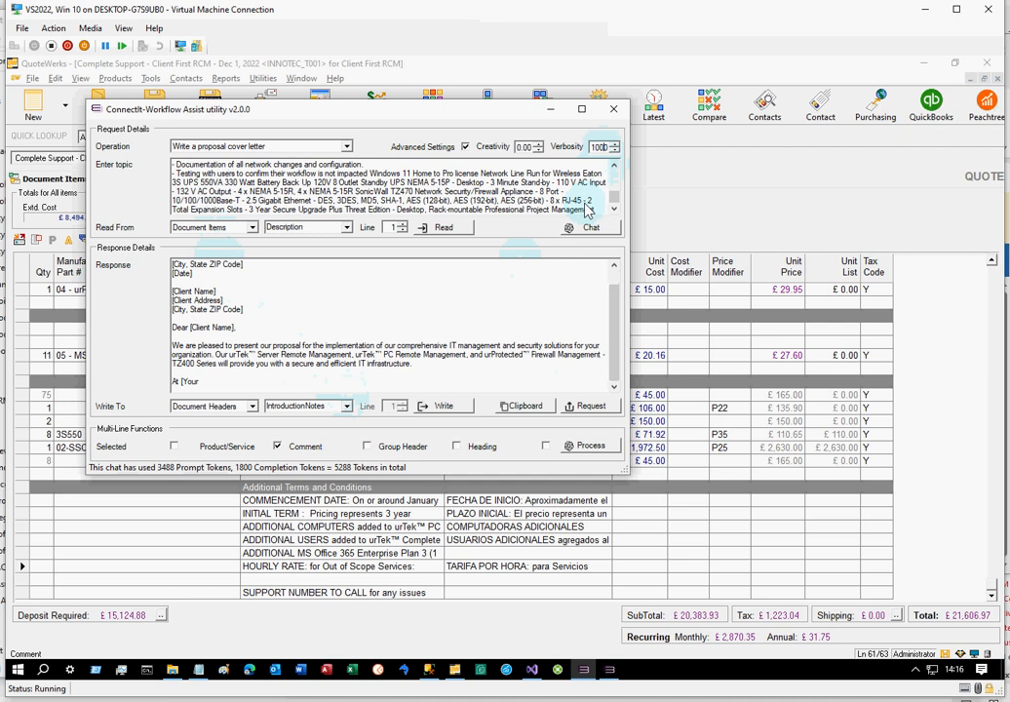
{"action": "left_click", "coordinate": [579, 449]}
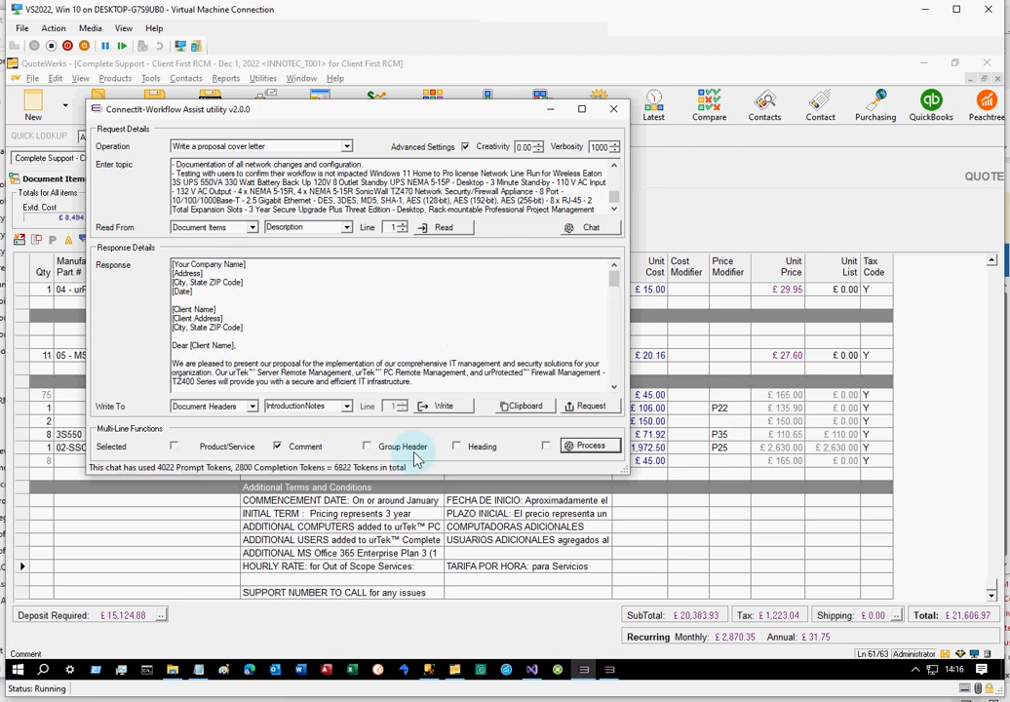
Review the regenerated cover letter and write it to the Document Headers IntroductionNotes field
{"action": "left_click", "coordinate": [613, 387]}
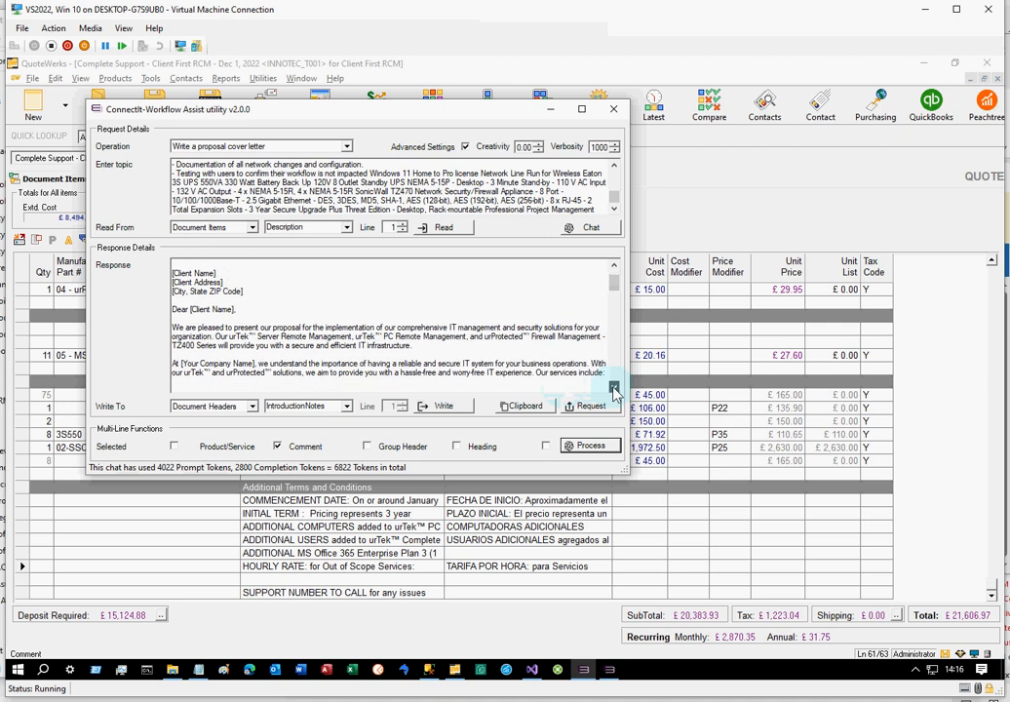
{"action": "left_click_drag", "start_coordinate": [613, 387], "coordinate": [614, 390]}
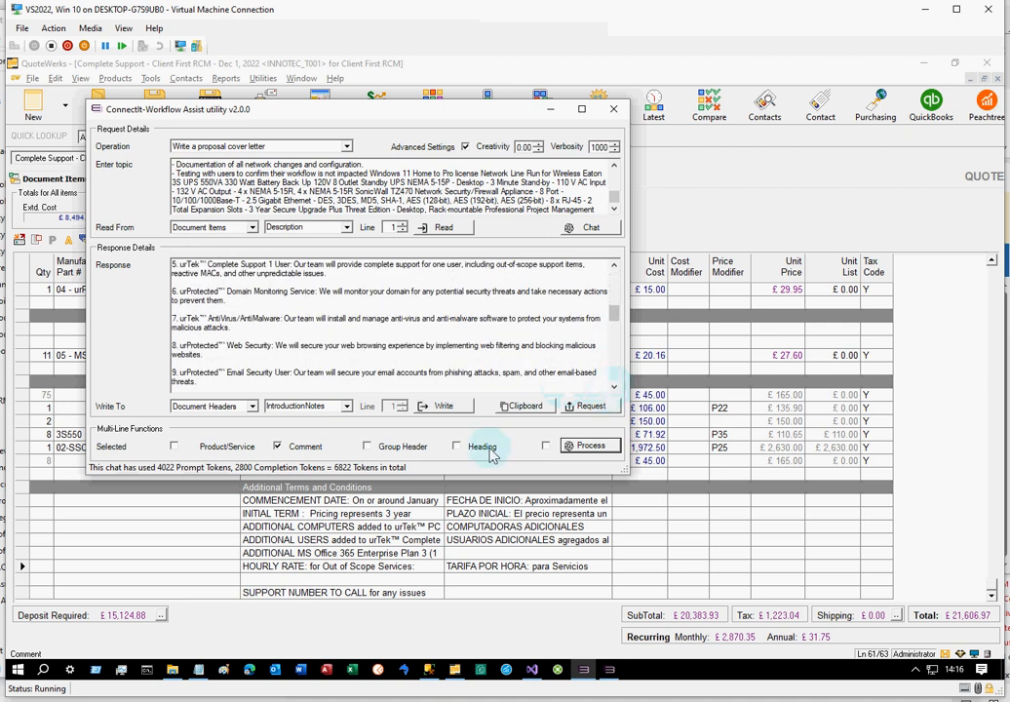
{"action": "left_click", "coordinate": [451, 411]}
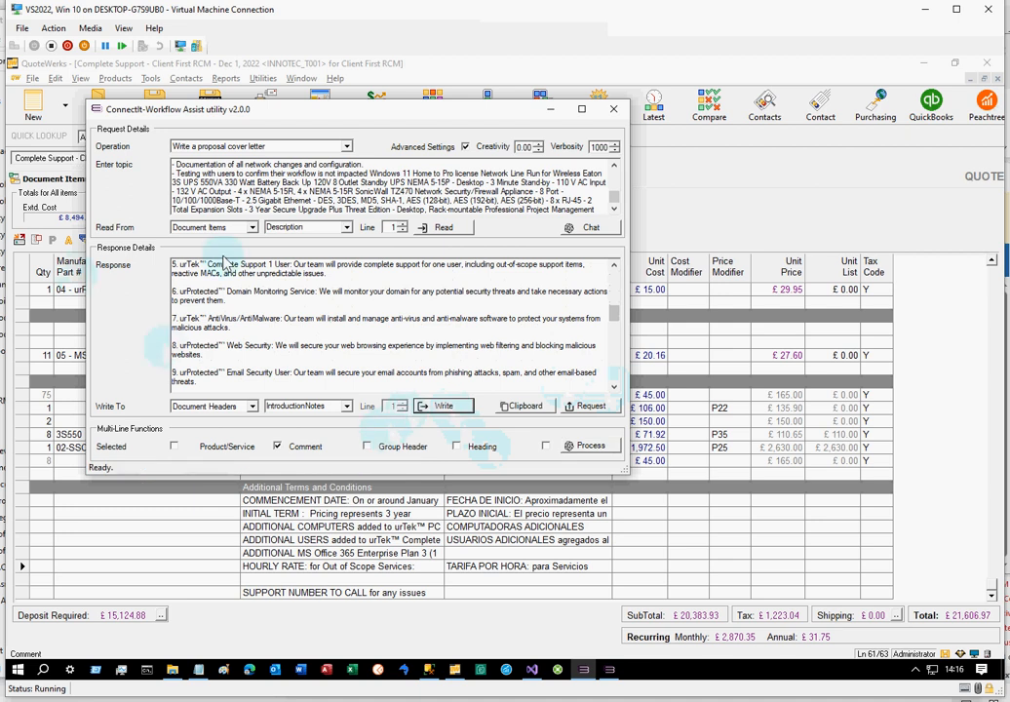
Switch to QuoteWerks, examine the cover letter in the quote's Introduction notes and return to ConnectIt-Workflow Assist
{"action": "left_click", "coordinate": [705, 223]}
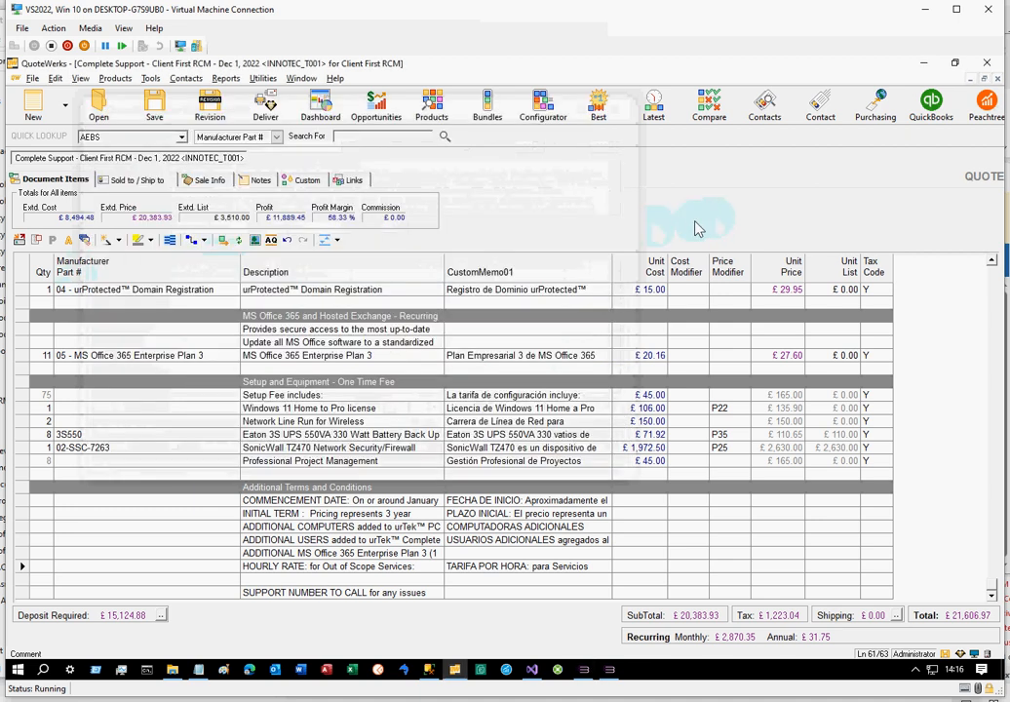
{"action": "left_click", "coordinate": [252, 185]}
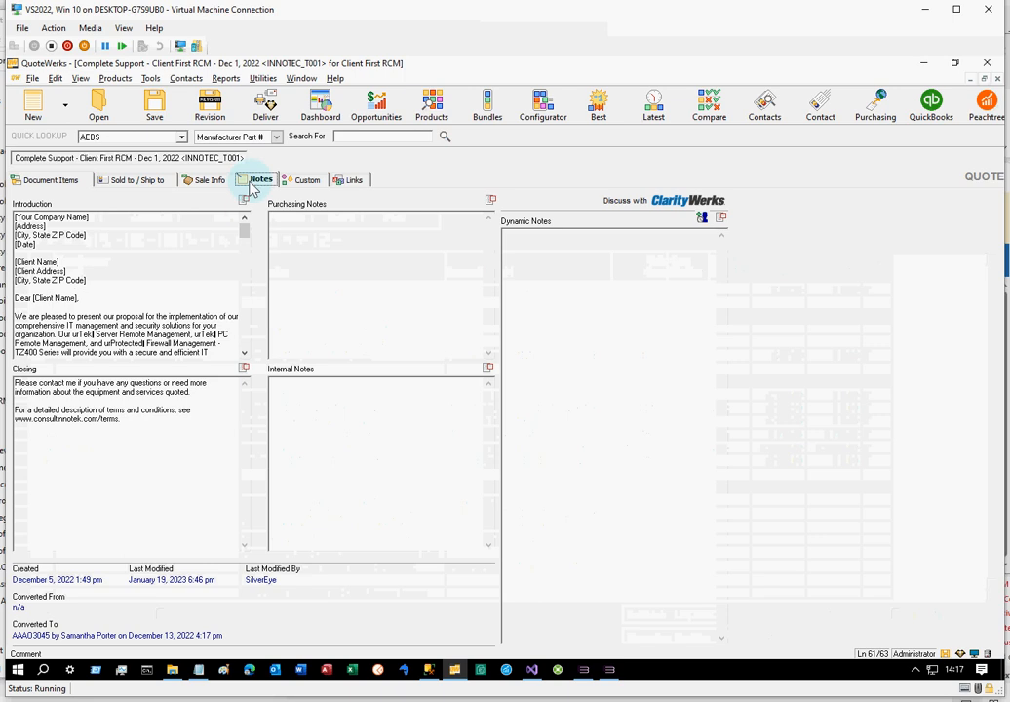
{"action": "left_click_drag", "start_coordinate": [246, 238], "coordinate": [244, 277]}
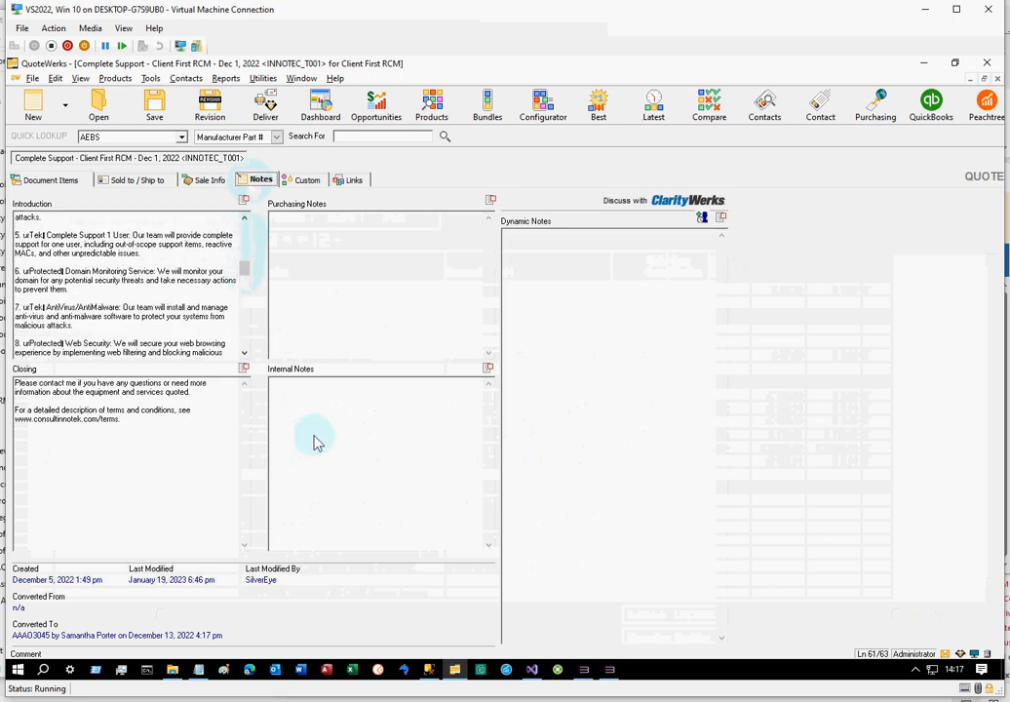
{"action": "left_click", "coordinate": [610, 671]}
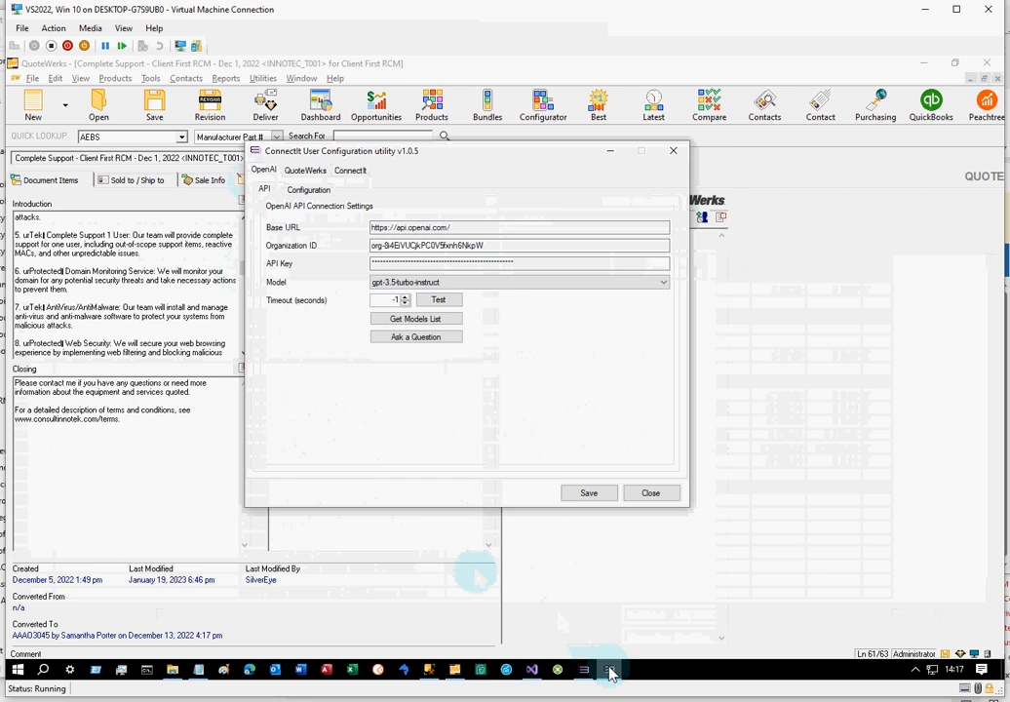
{"action": "left_click", "coordinate": [584, 672]}
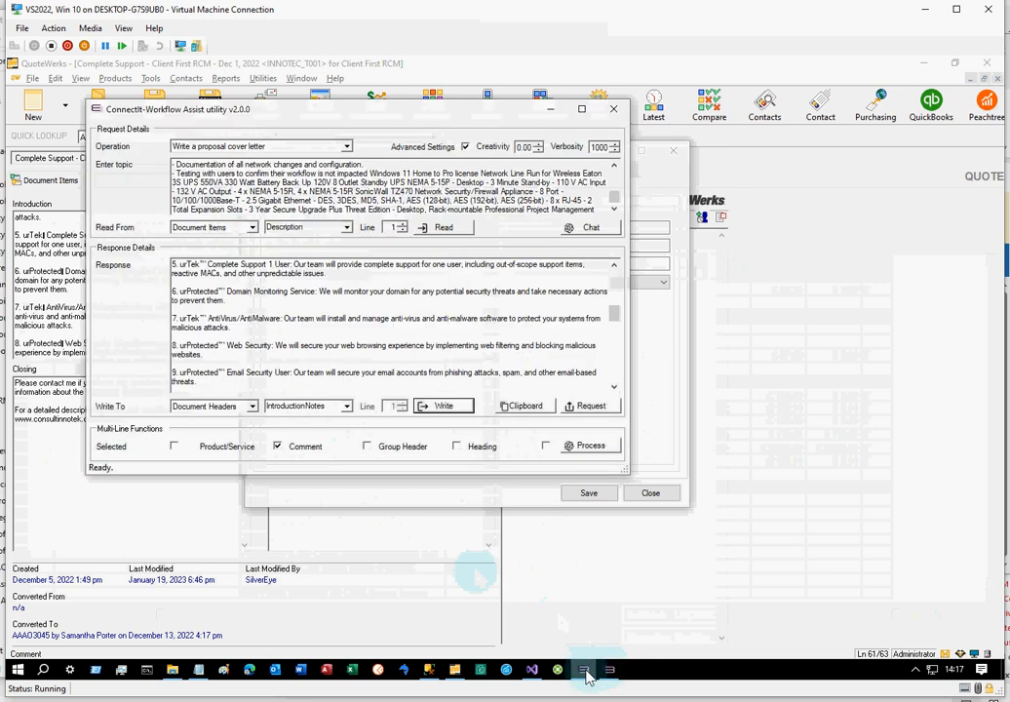